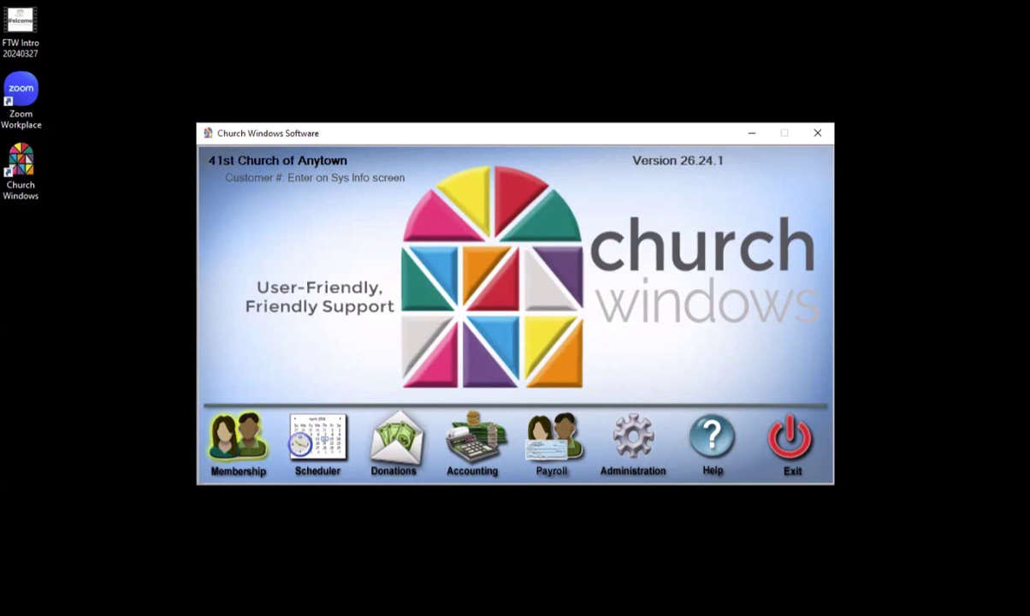
# - Switch to the Membership window, close the open People screen and reopen it from the Membership map
pyautogui.moveTo(522, 615)
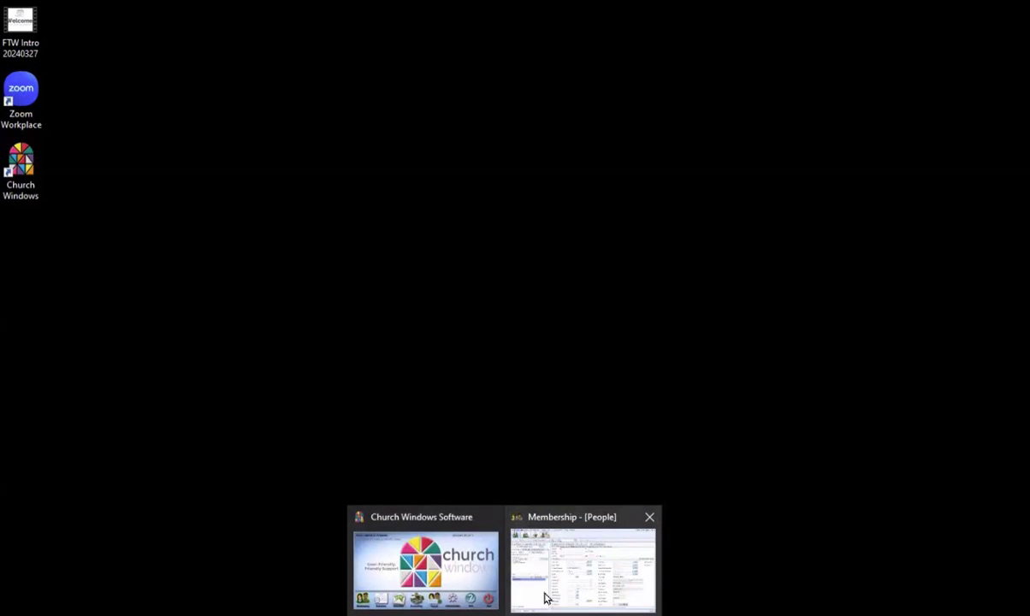
pyautogui.click(545, 596)
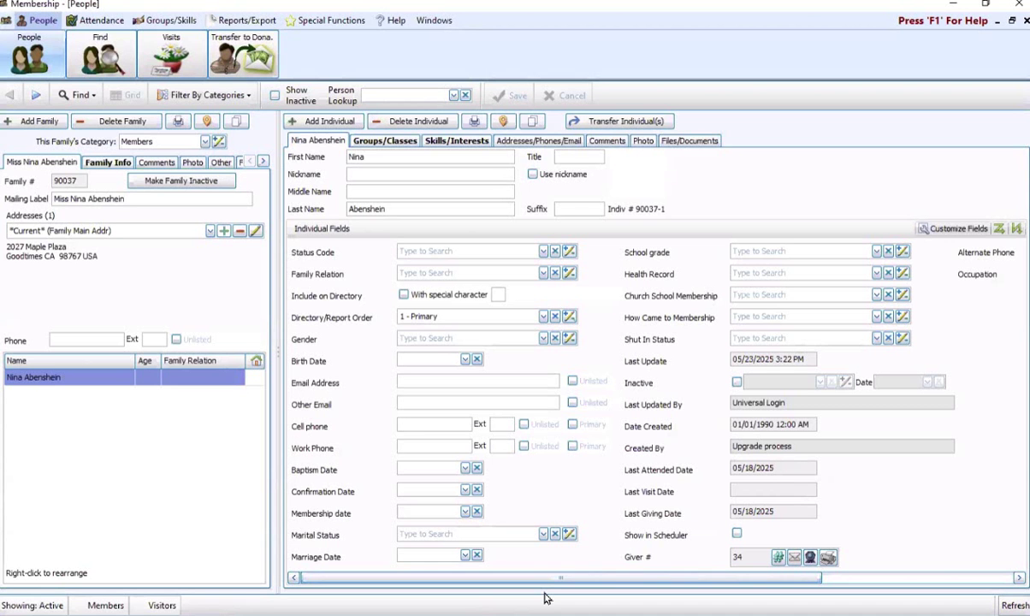
pyautogui.click(1025, 23)
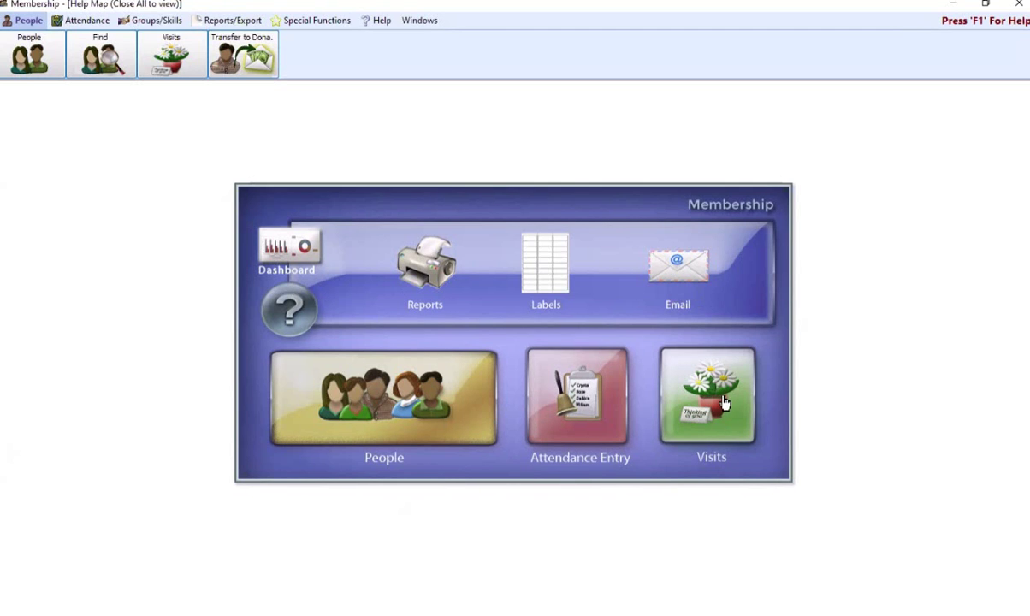
pyautogui.click(399, 409)
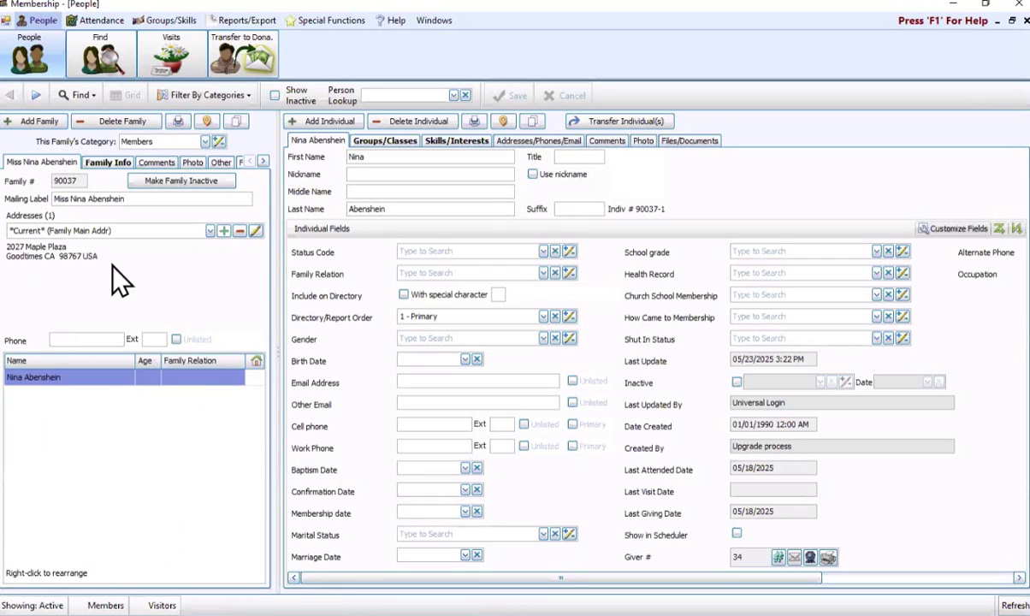
# - Look through the family's info, comments, photo, other and files/documents pages, ending back on the main family page
pyautogui.click(126, 164)
pyautogui.click(156, 163)
pyautogui.click(188, 163)
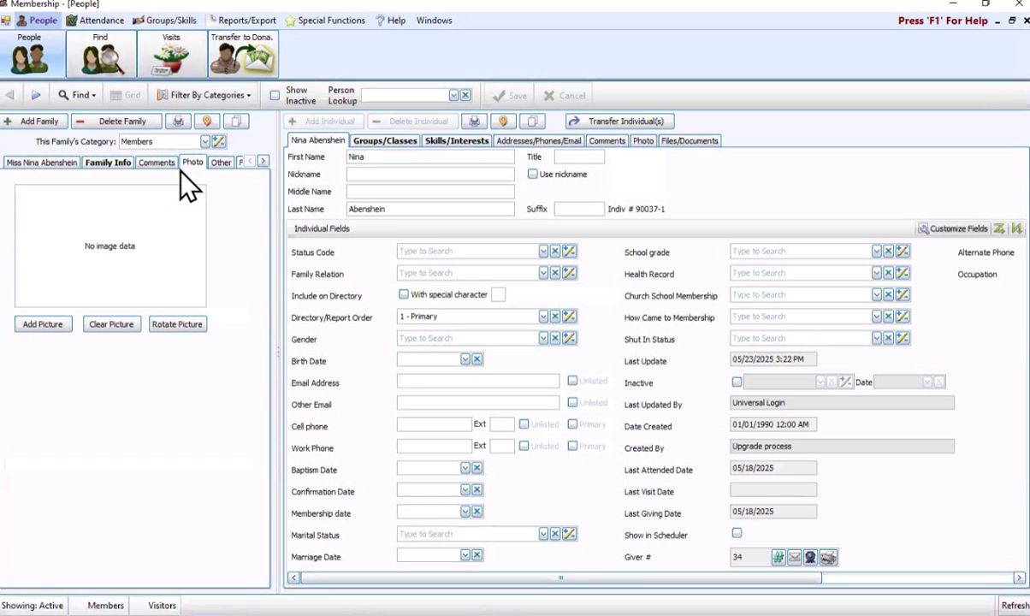
pyautogui.click(220, 163)
pyautogui.click(240, 162)
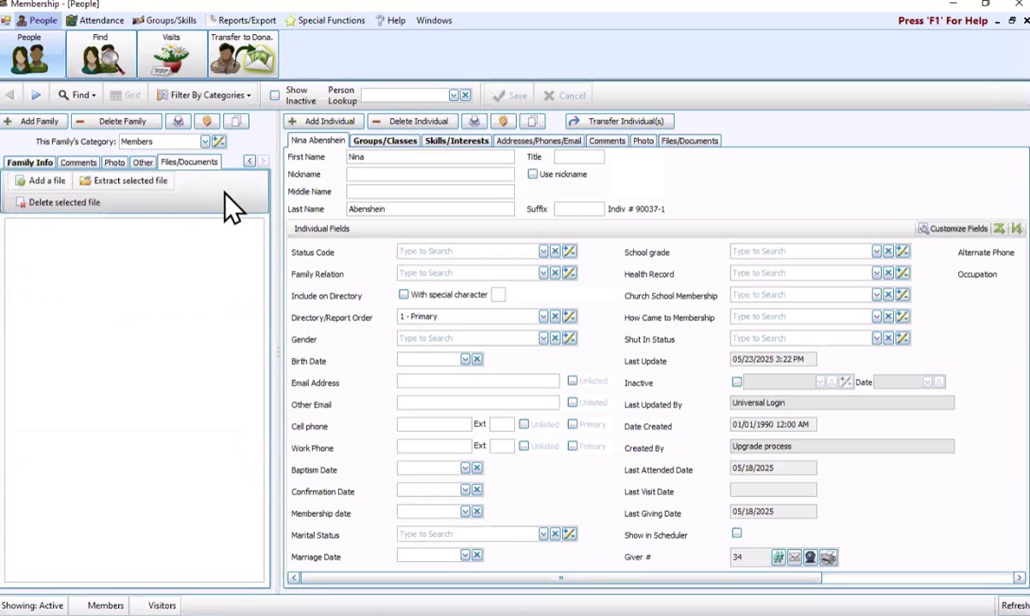
pyautogui.click(249, 162)
pyautogui.click(43, 163)
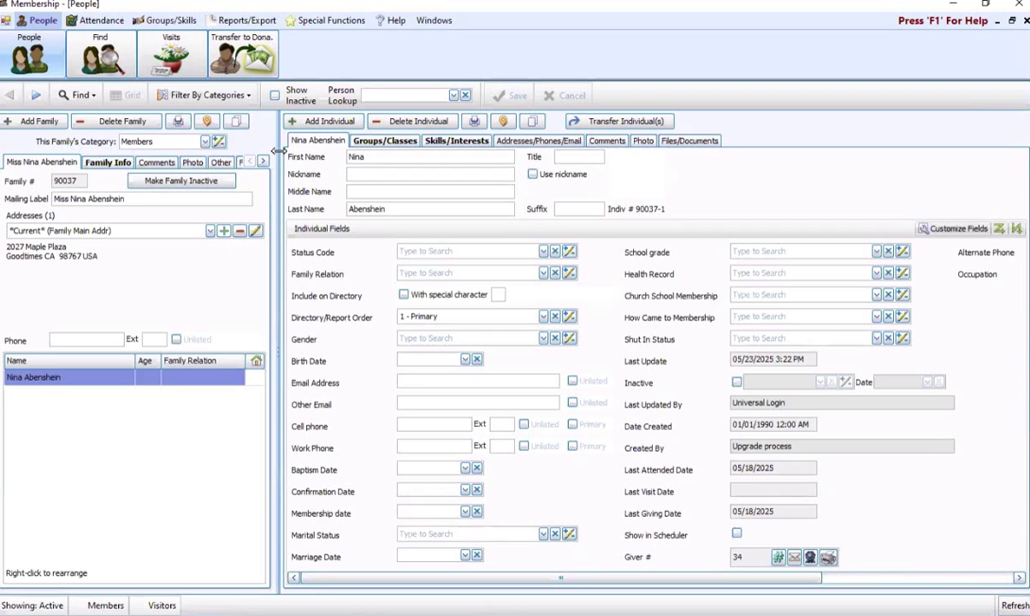
# - Browse forward through the family records to the four-person family with family number 18
pyautogui.click(36, 95)
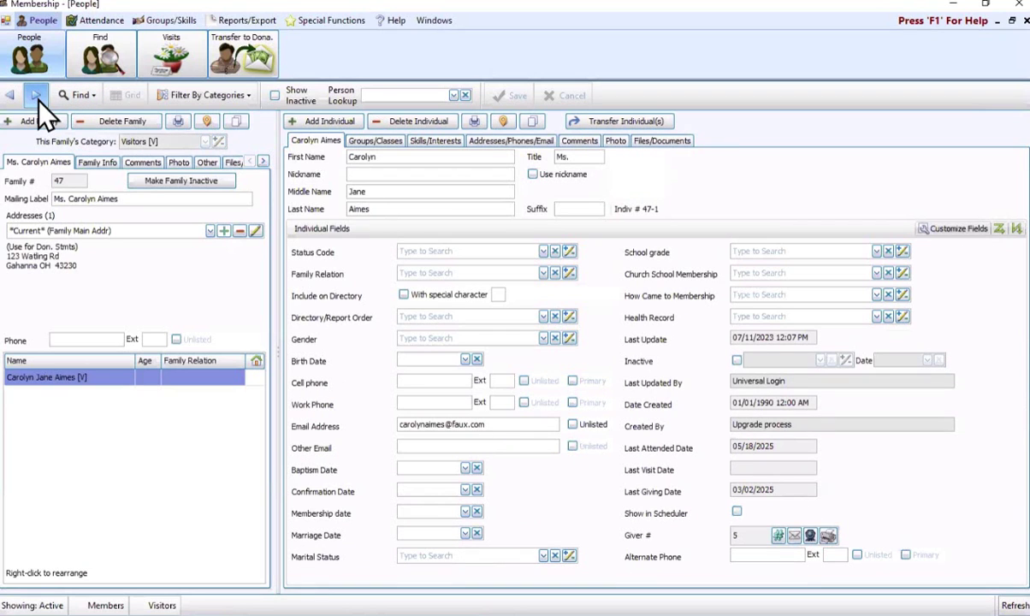
pyautogui.click(36, 94)
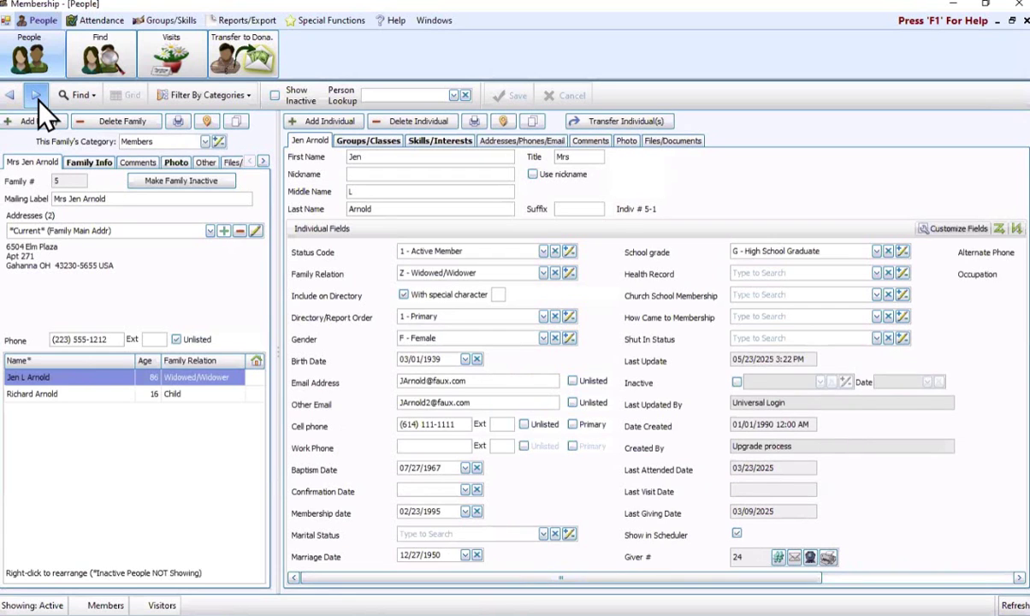
pyautogui.click(36, 94)
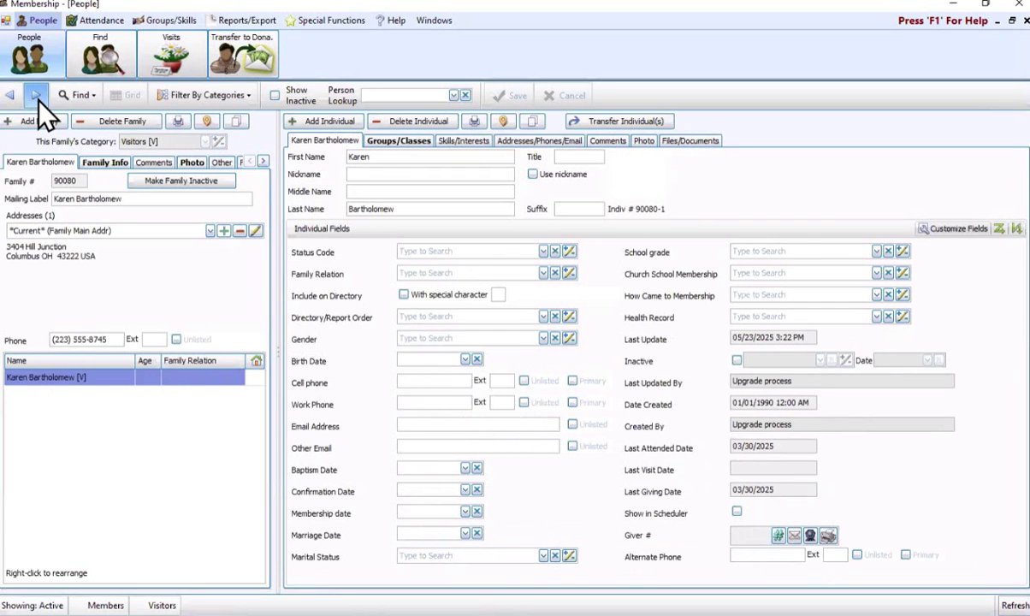
pyautogui.click(36, 94)
pyautogui.click(36, 94)
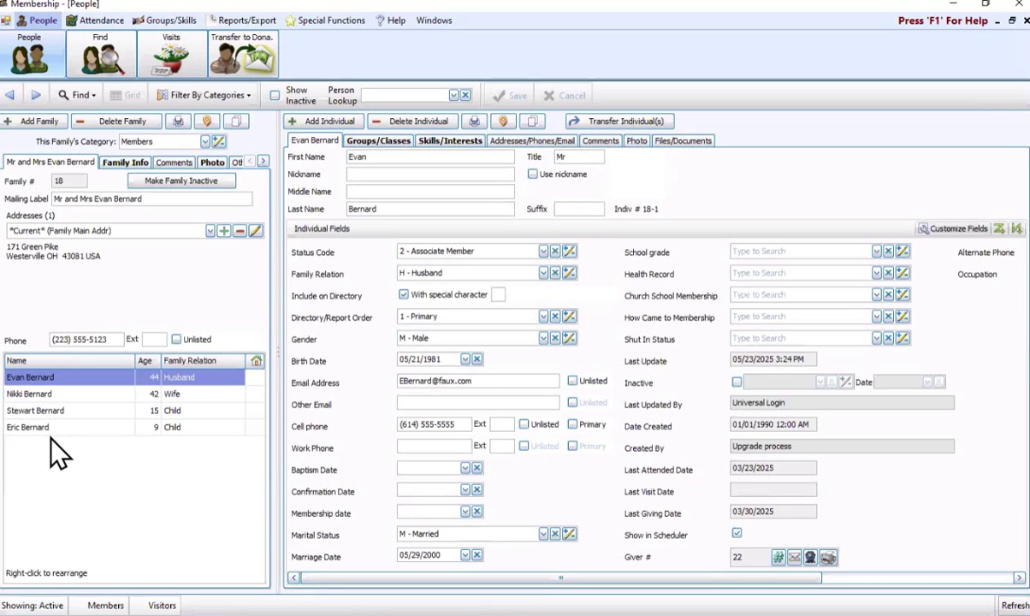
# - View the individual records of the wife and both children in this family, returning to the husband's record
pyautogui.click(75, 395)
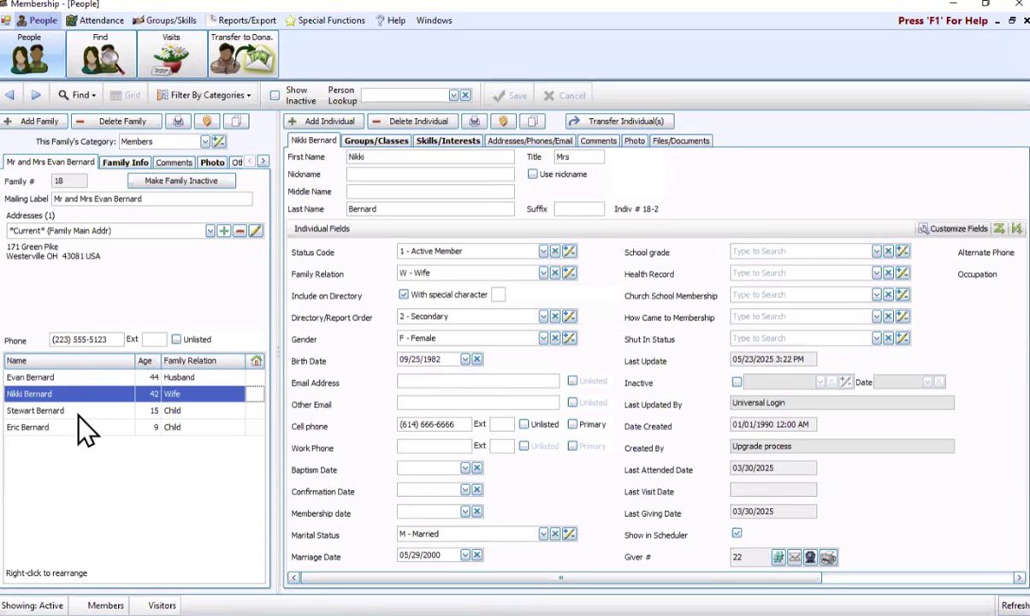
pyautogui.click(77, 414)
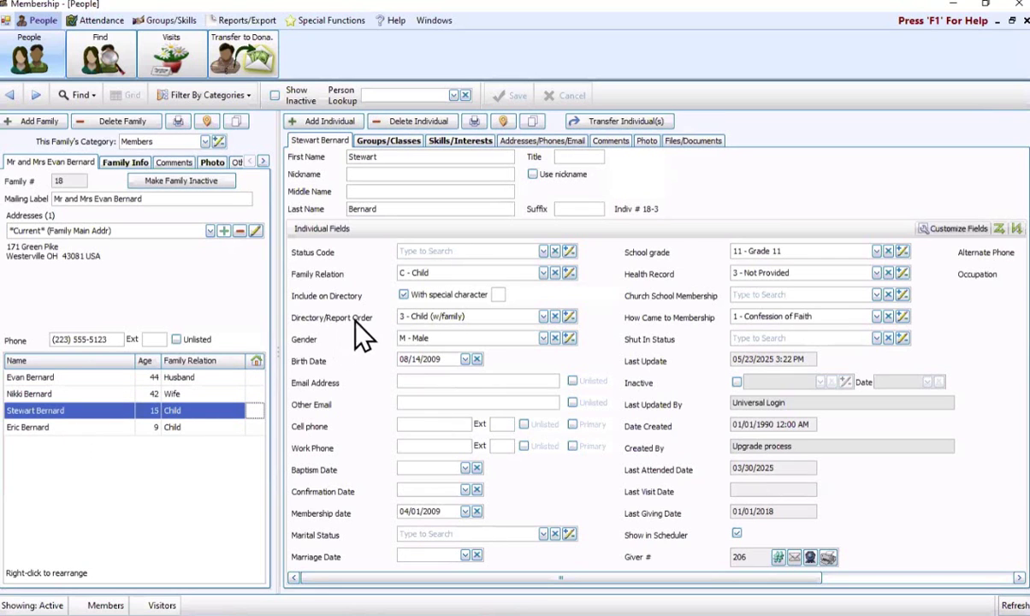
pyautogui.click(51, 427)
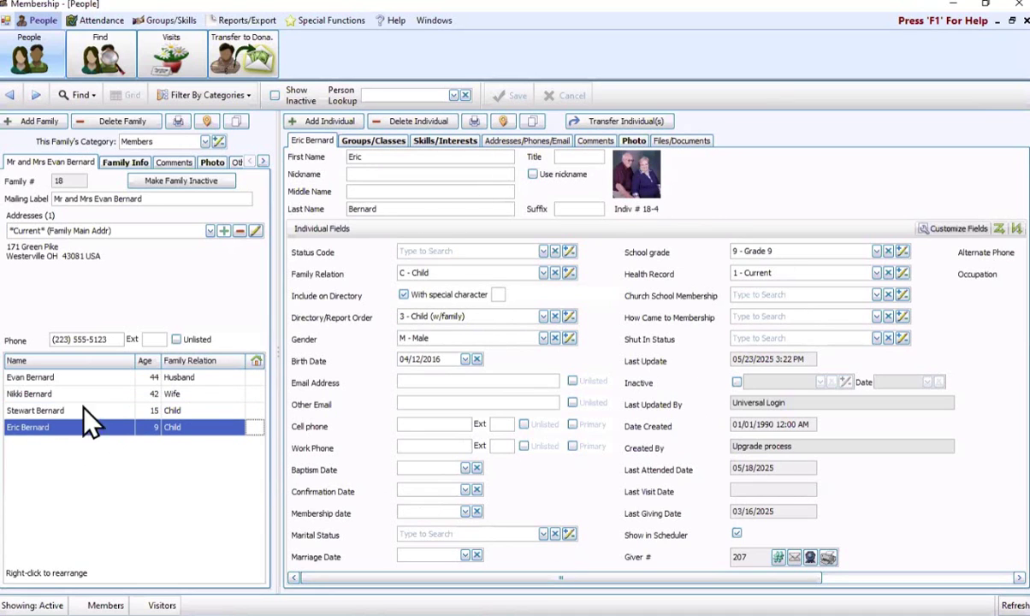
pyautogui.click(74, 384)
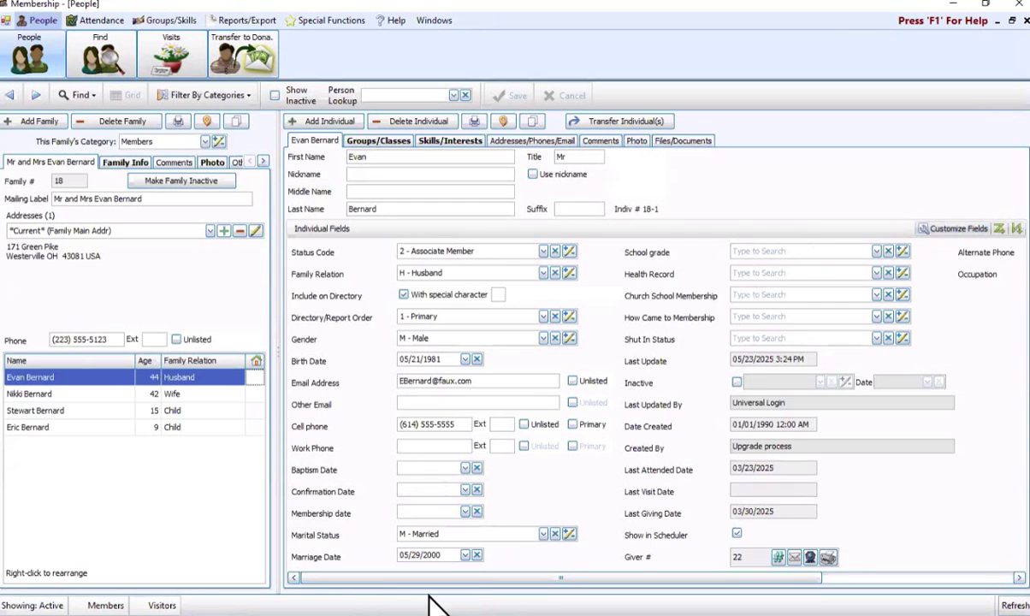
# - Compare the vertically scrolling individual fields layout with the horizontal one, and view the Alternate Phone and Occupation fields in the latter
pyautogui.moveTo(428, 578)
pyautogui.mouseDown()
pyautogui.moveTo(616, 589)
pyautogui.moveTo(420, 589)
pyautogui.mouseUp()
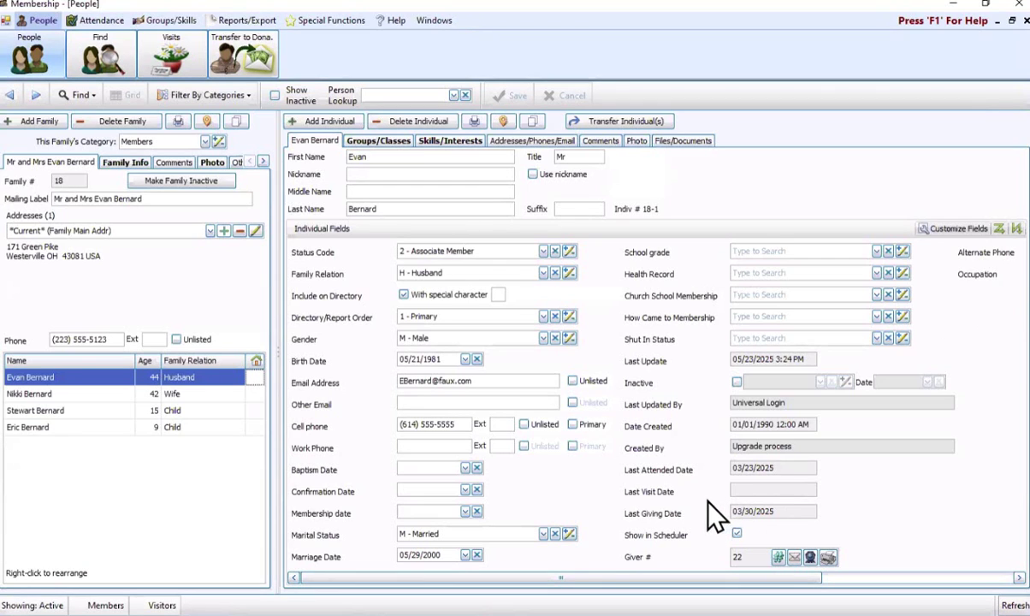
pyautogui.click(999, 229)
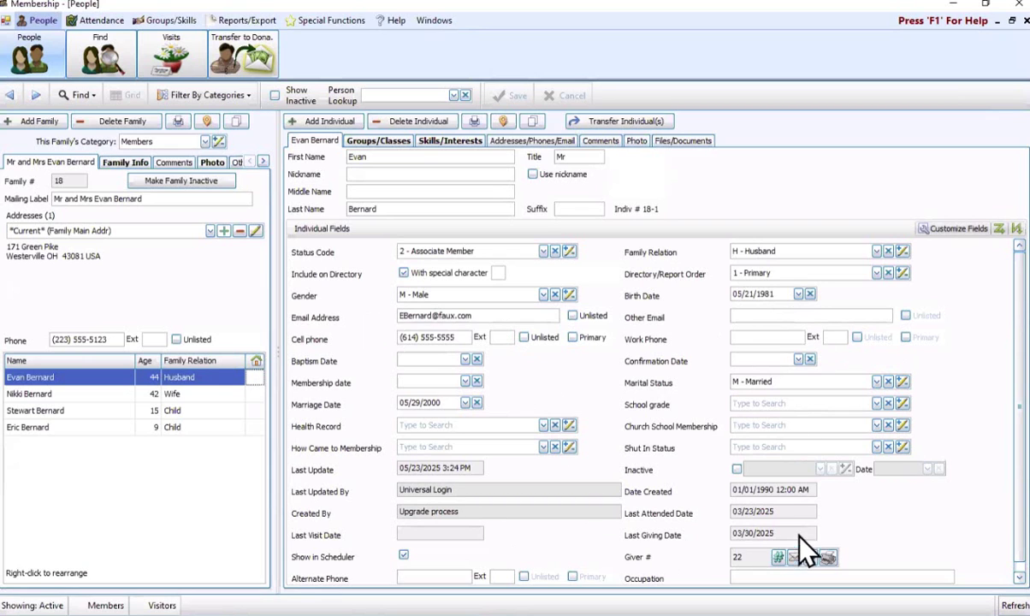
pyautogui.click(1016, 229)
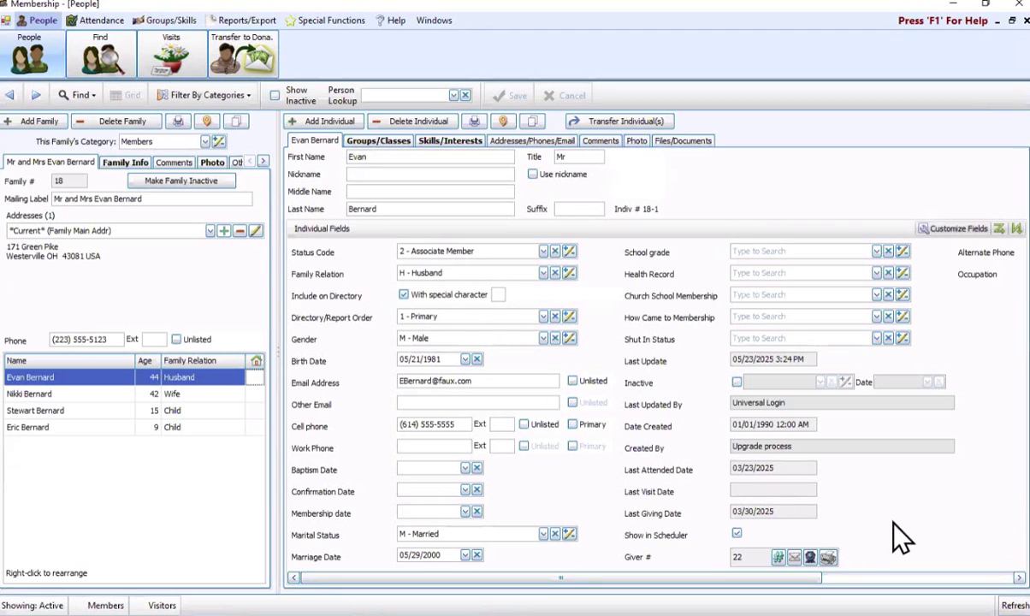
pyautogui.moveTo(812, 578); pyautogui.dragTo(1009, 580)
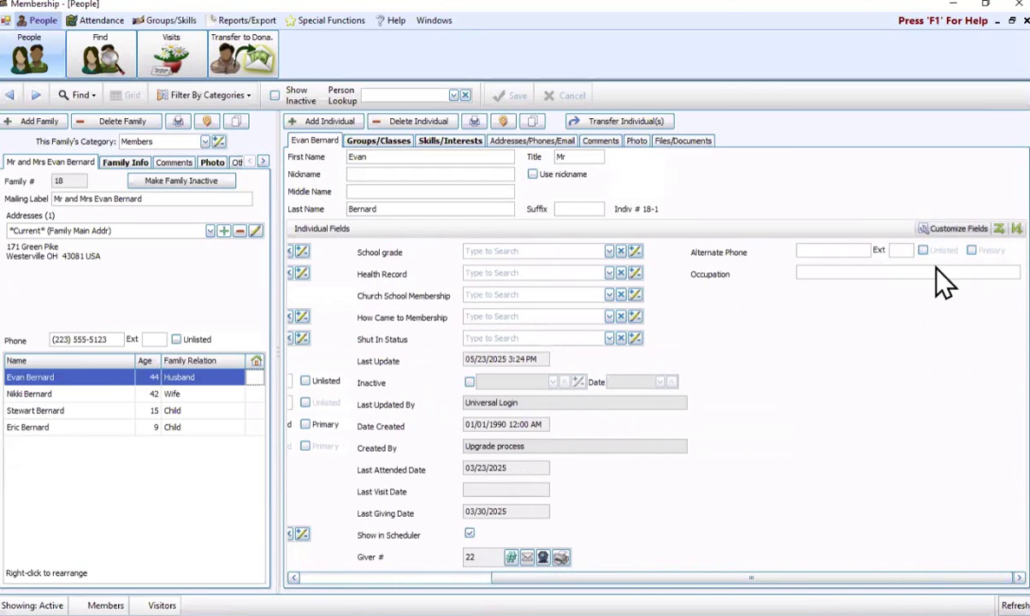
pyautogui.moveTo(896, 582); pyautogui.dragTo(692, 592)
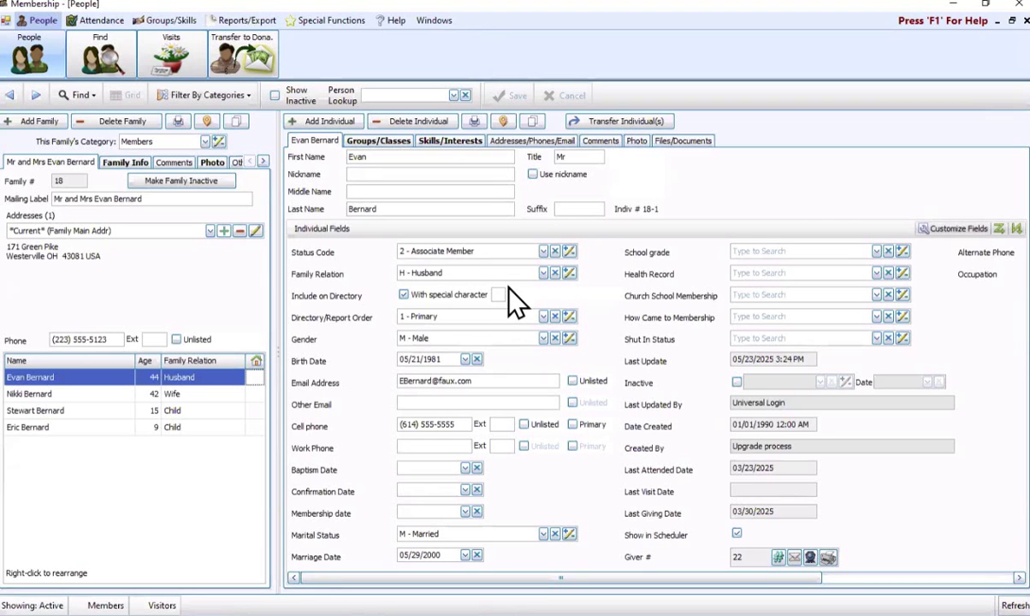
# - Examine the Customize Fields settings for the Members category from both the husband's and the younger child's records, closing them without changes
pyautogui.click(949, 229)
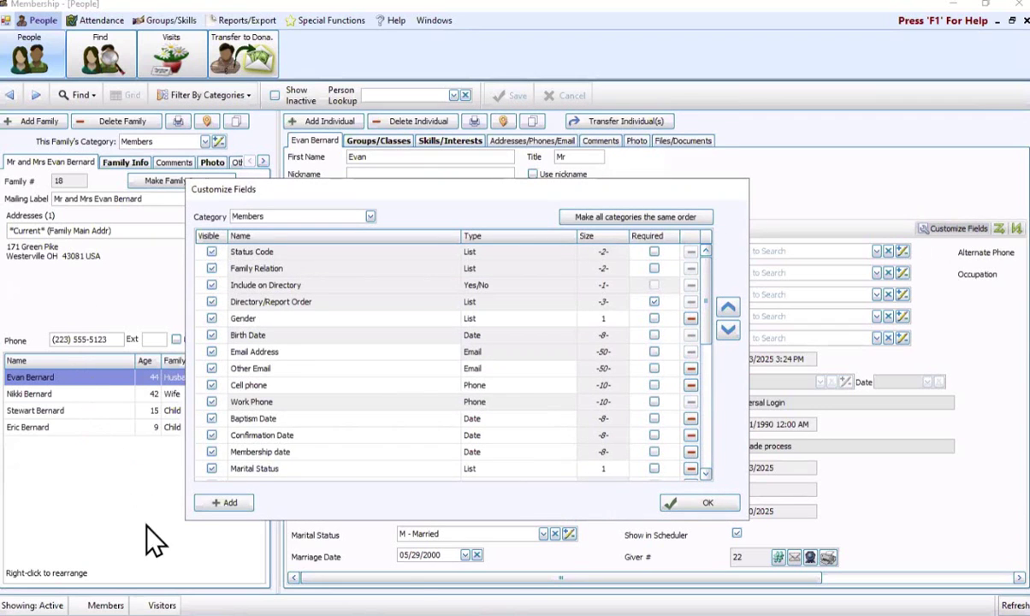
pyautogui.click(675, 501)
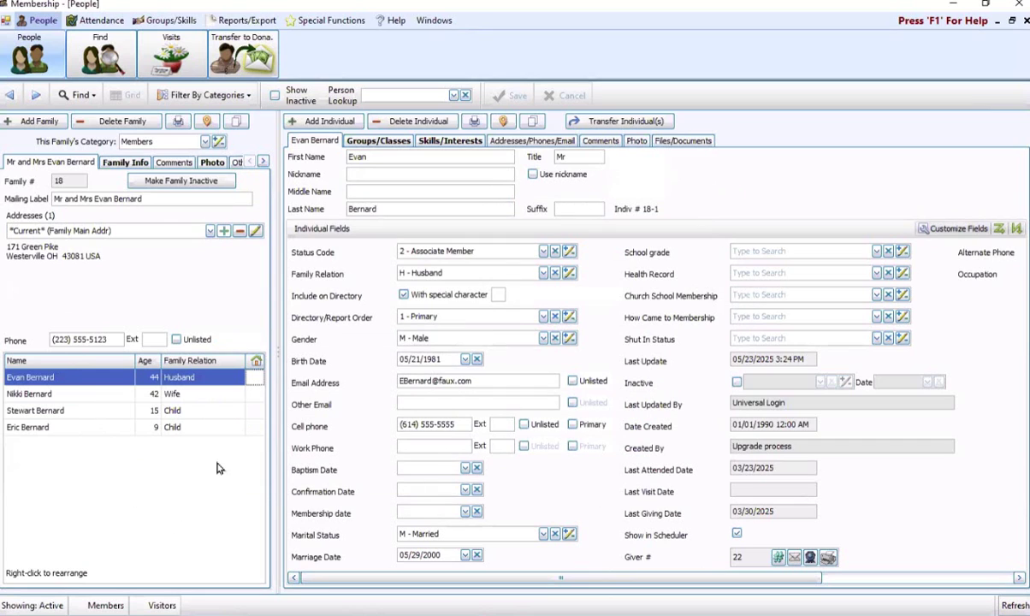
pyautogui.click(56, 425)
pyautogui.click(948, 227)
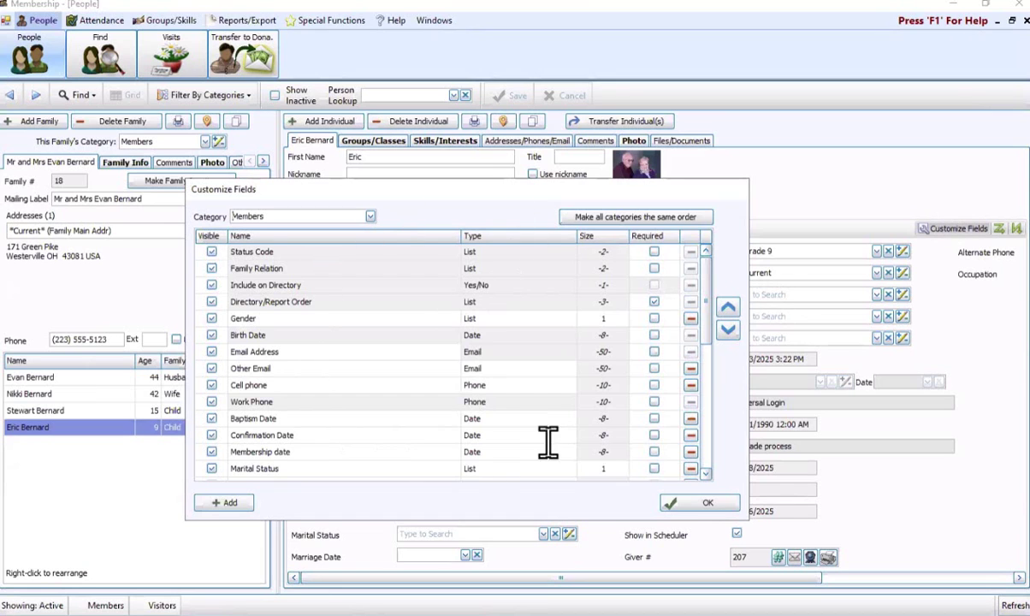
pyautogui.click(671, 502)
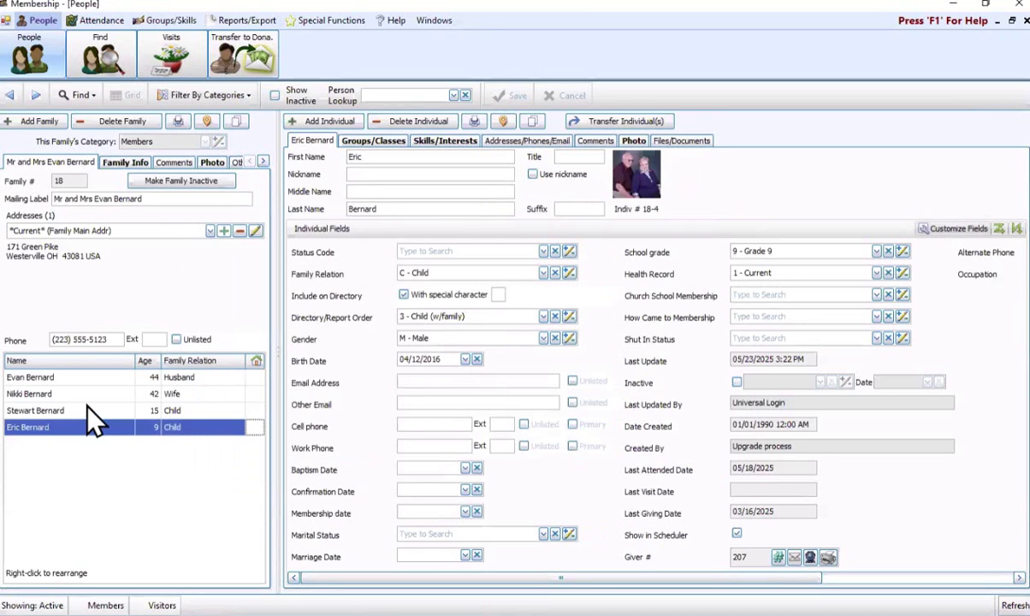
pyautogui.click(941, 231)
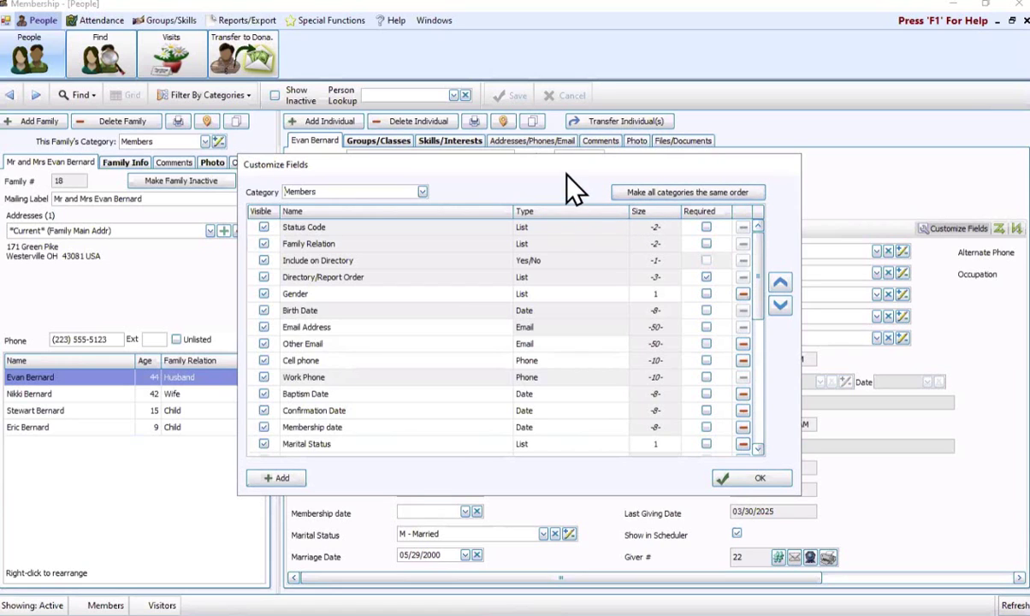
pyautogui.moveTo(563, 170); pyautogui.dragTo(562, 187)
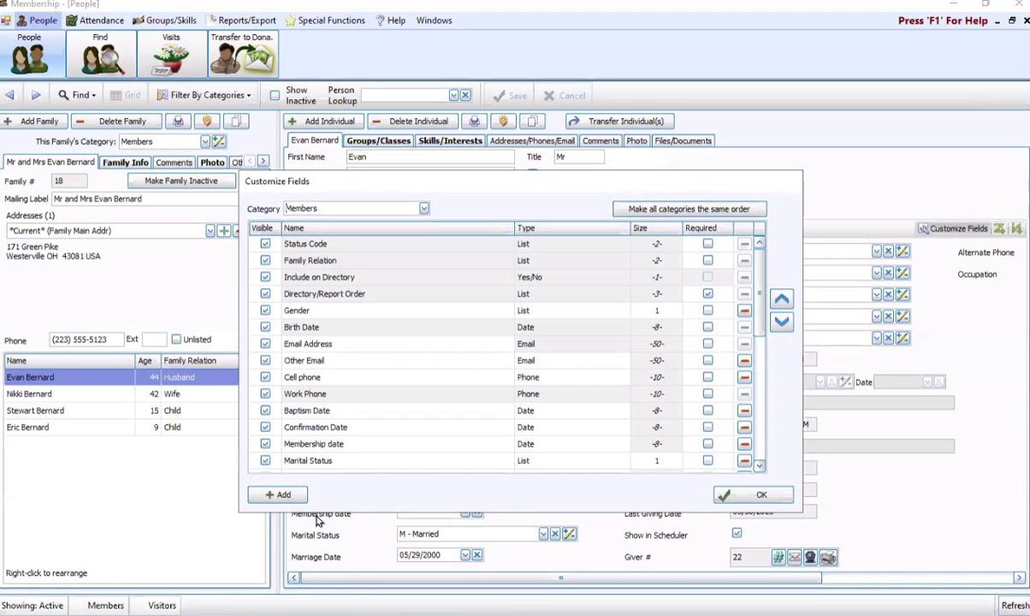
pyautogui.click(754, 494)
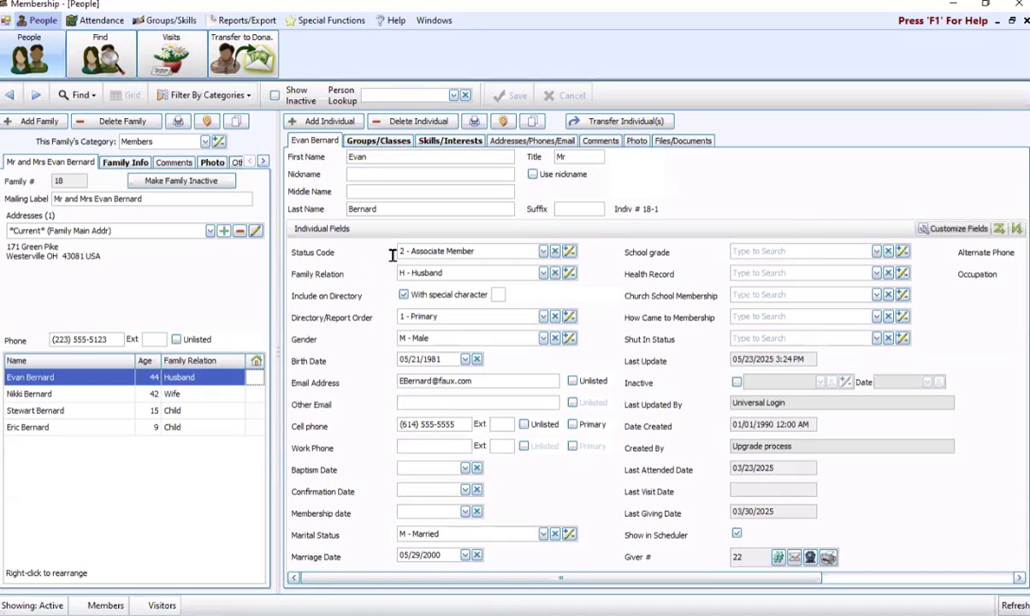
# - Review the husband's available Status Code choices and the Maintain Status Codes list without changing anything
pyautogui.click(515, 251)
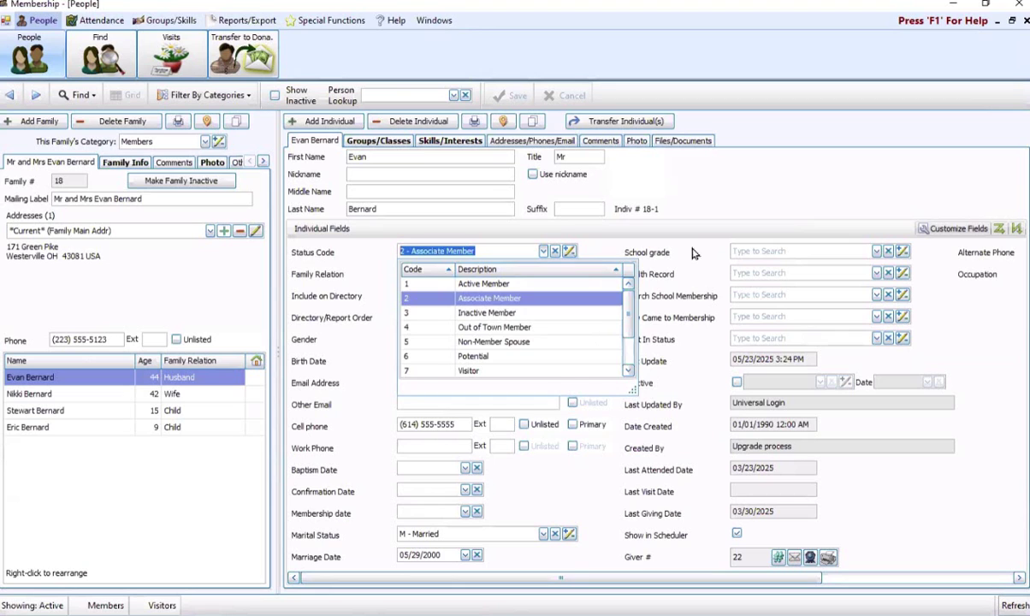
pyautogui.click(655, 236)
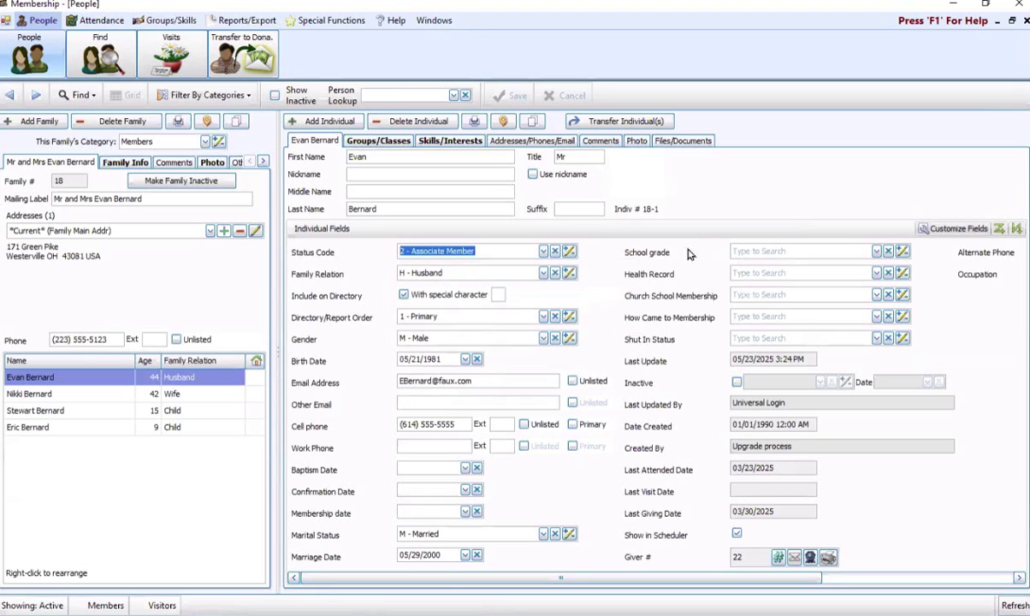
pyautogui.click(569, 251)
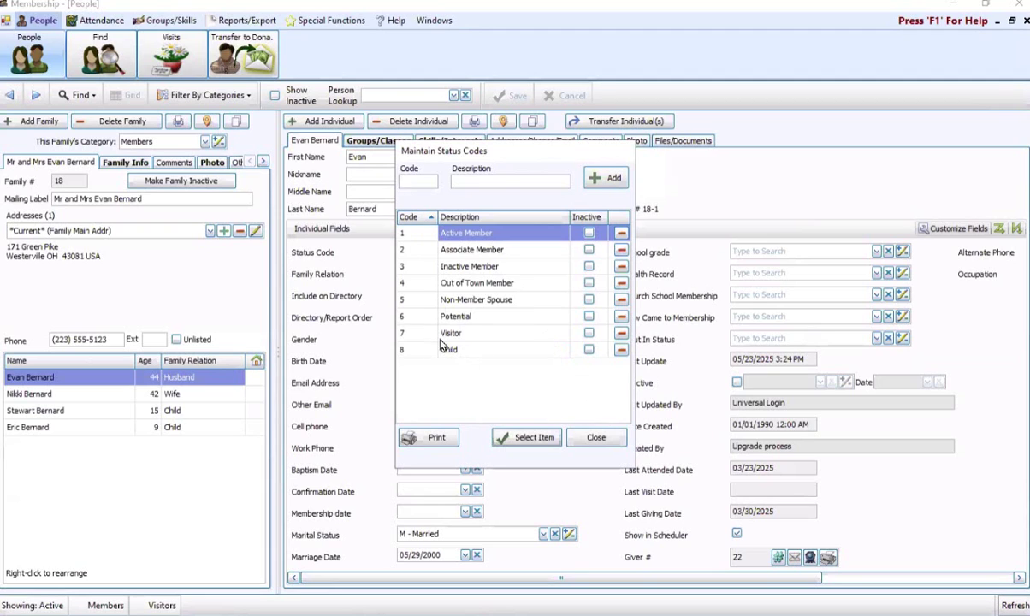
pyautogui.click(404, 180)
pyautogui.click(596, 438)
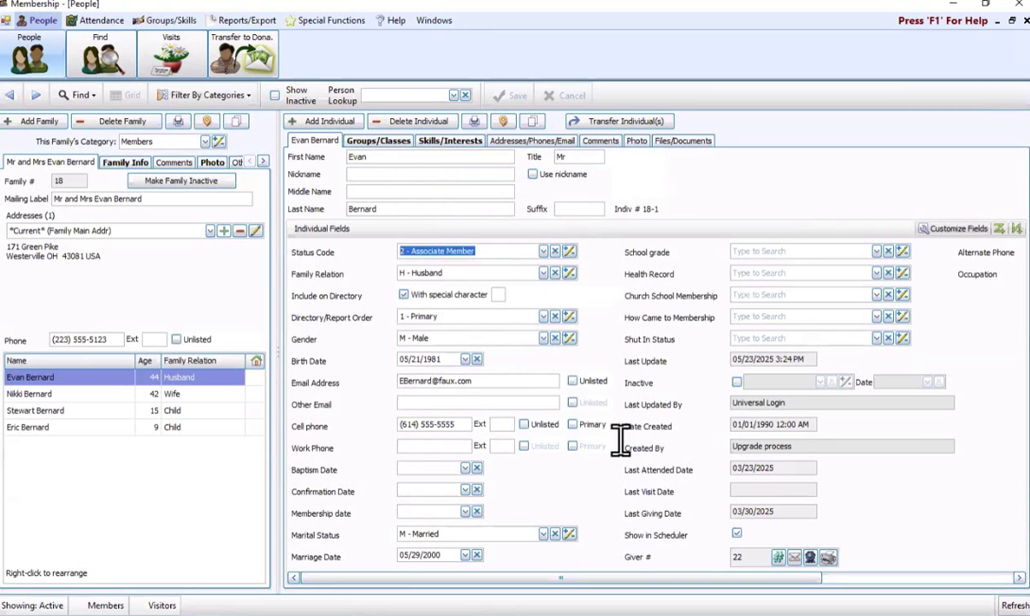
# - Review all available Family Relation choices for the husband and keep the existing selection
pyautogui.click(543, 273)
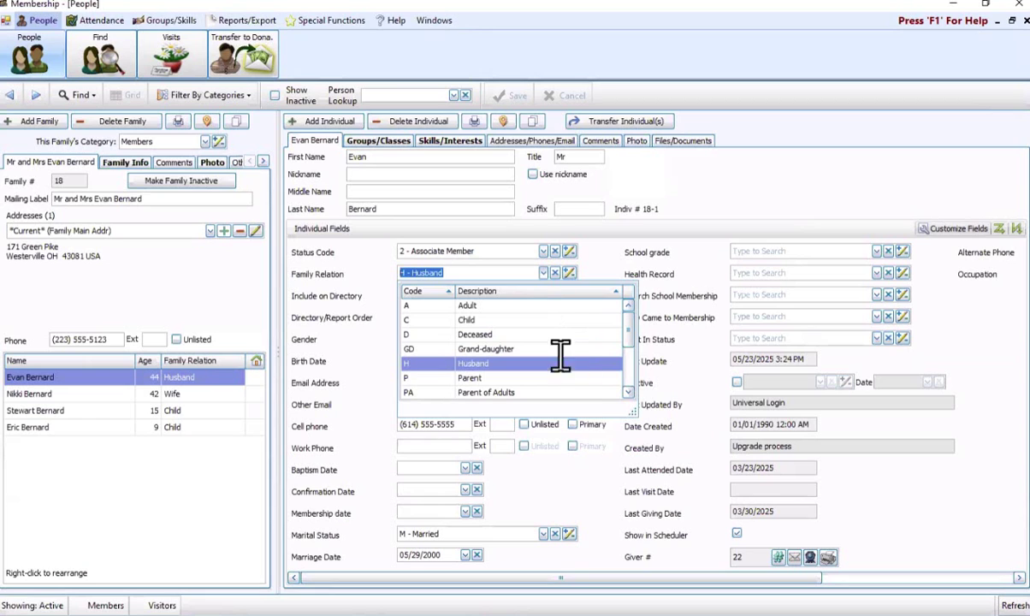
pyautogui.scroll(-2, 608, 370)
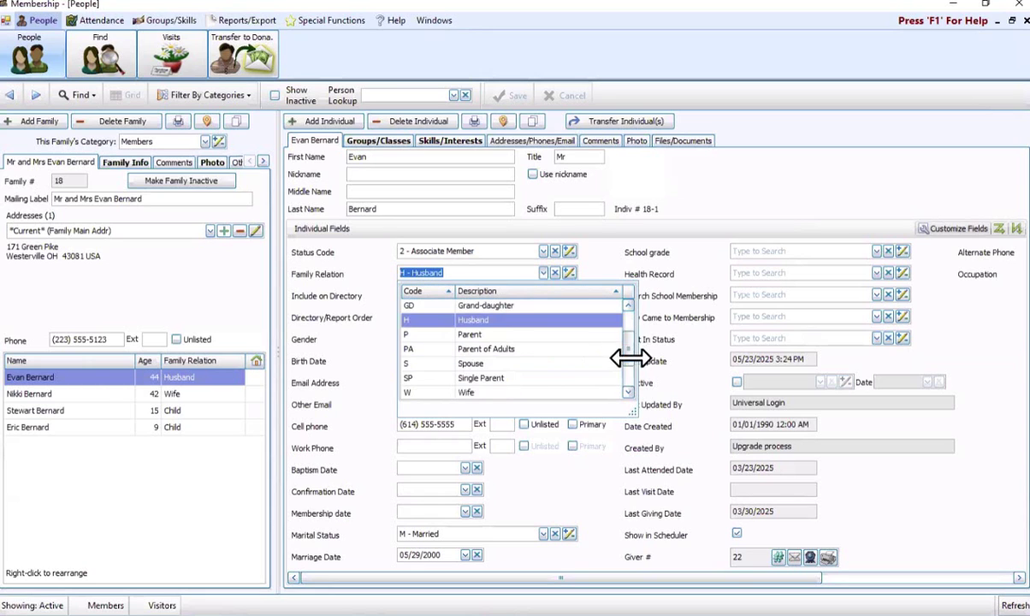
pyautogui.scroll(2, 612, 350)
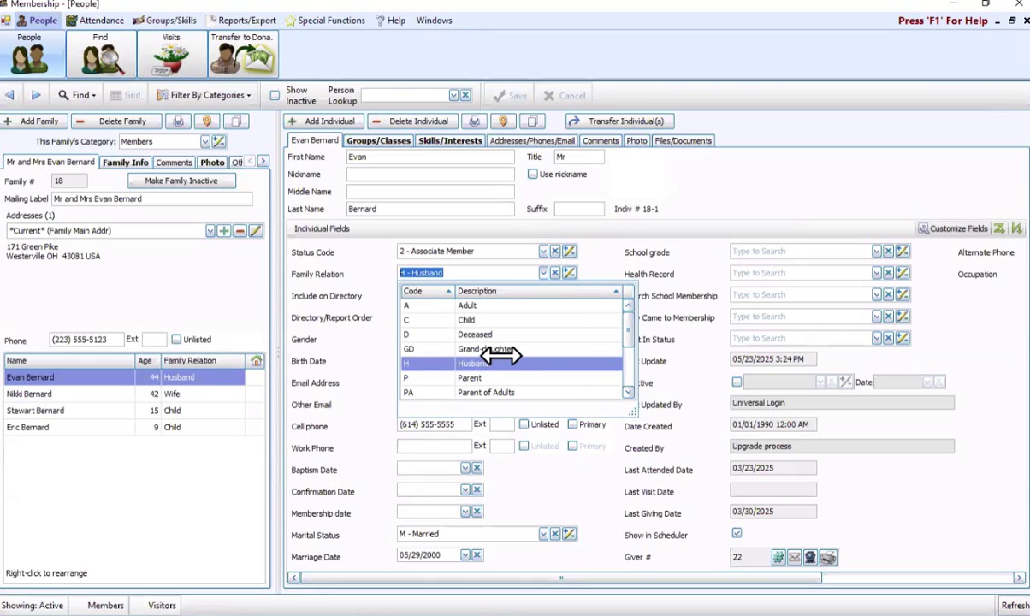
pyautogui.click(721, 223)
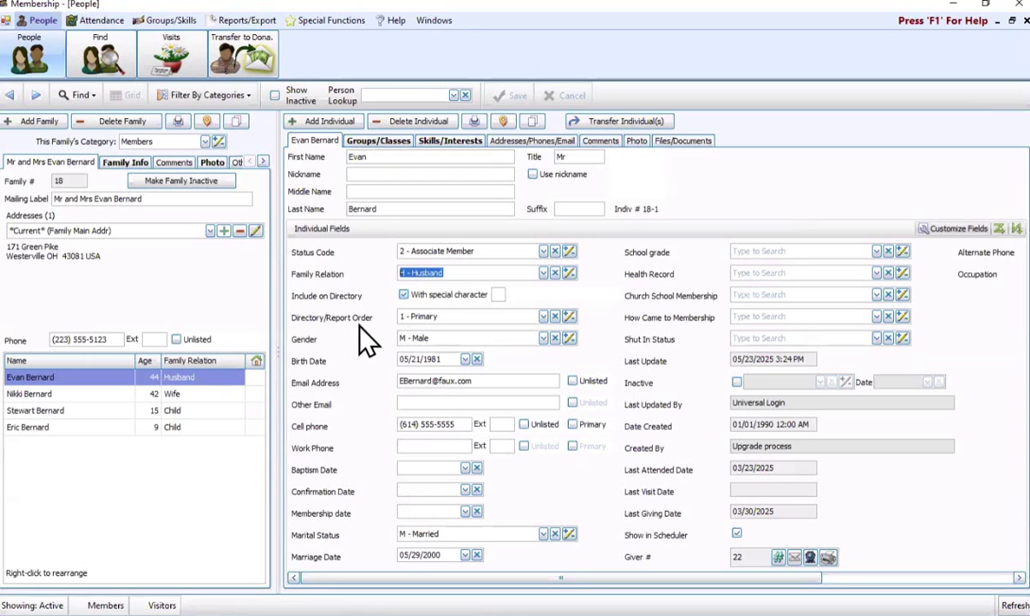
# - Review the Directory/Report Order choices for the husband and keep the existing selection
pyautogui.click(543, 317)
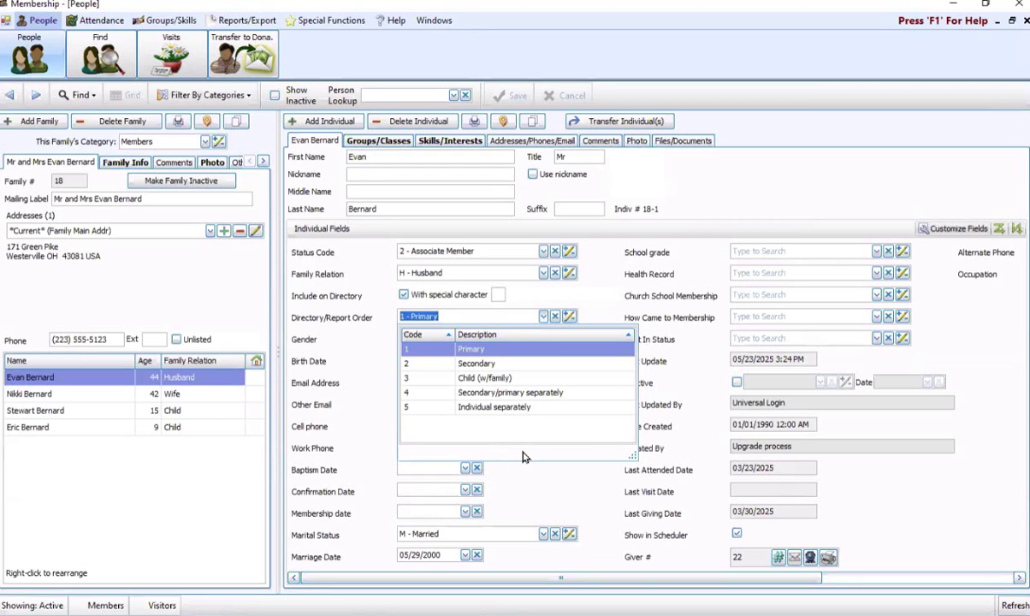
pyautogui.click(548, 472)
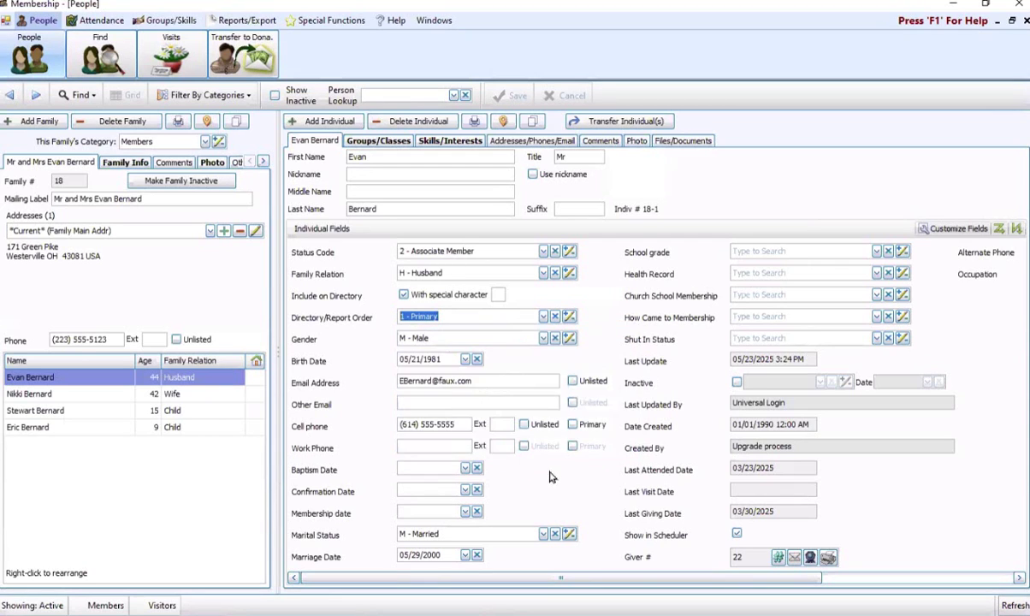
# - Compare the Customize Fields lists for the Members and Visitors categories, ending with Members selected
pyautogui.click(956, 229)
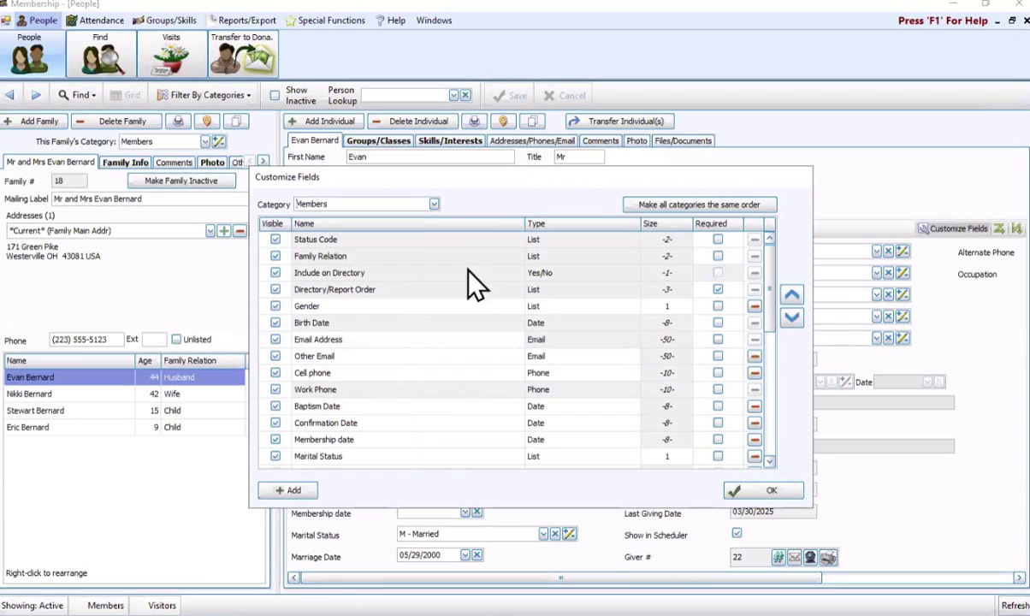
pyautogui.click(433, 206)
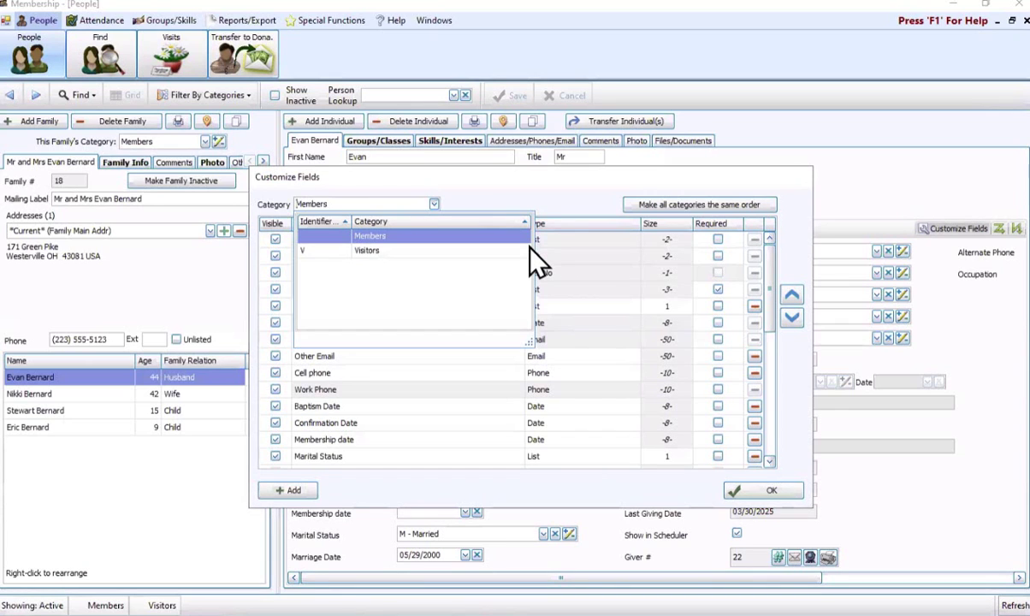
pyautogui.click(597, 191)
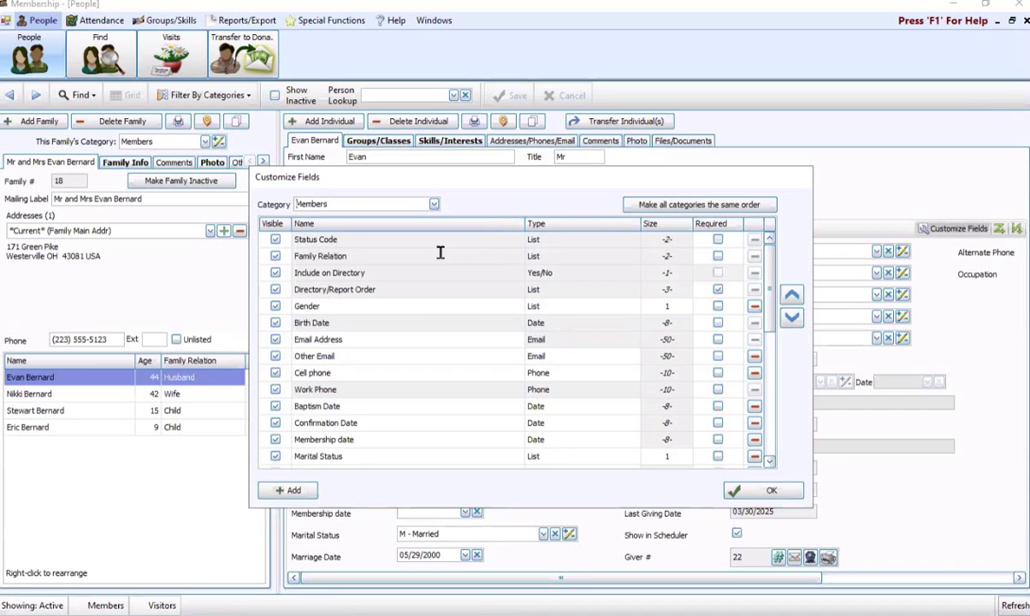
pyautogui.click(433, 204)
pyautogui.click(414, 251)
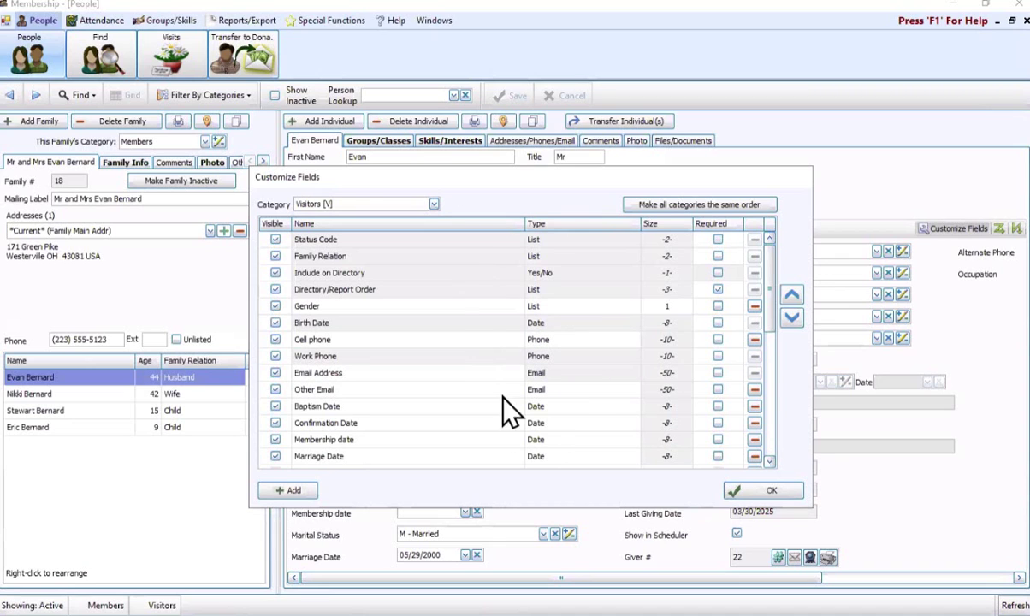
pyautogui.click(433, 204)
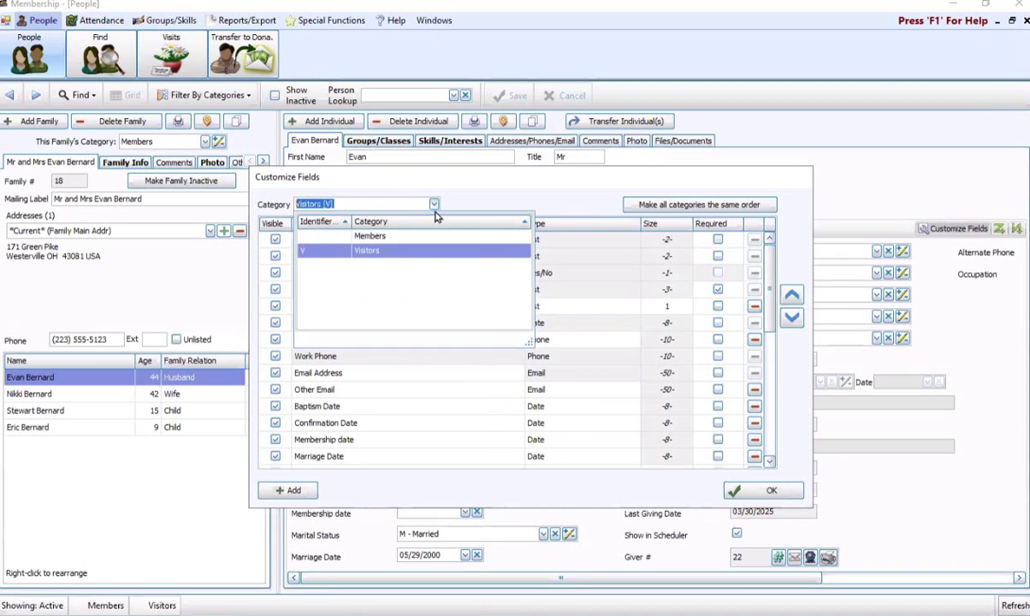
pyautogui.click(397, 234)
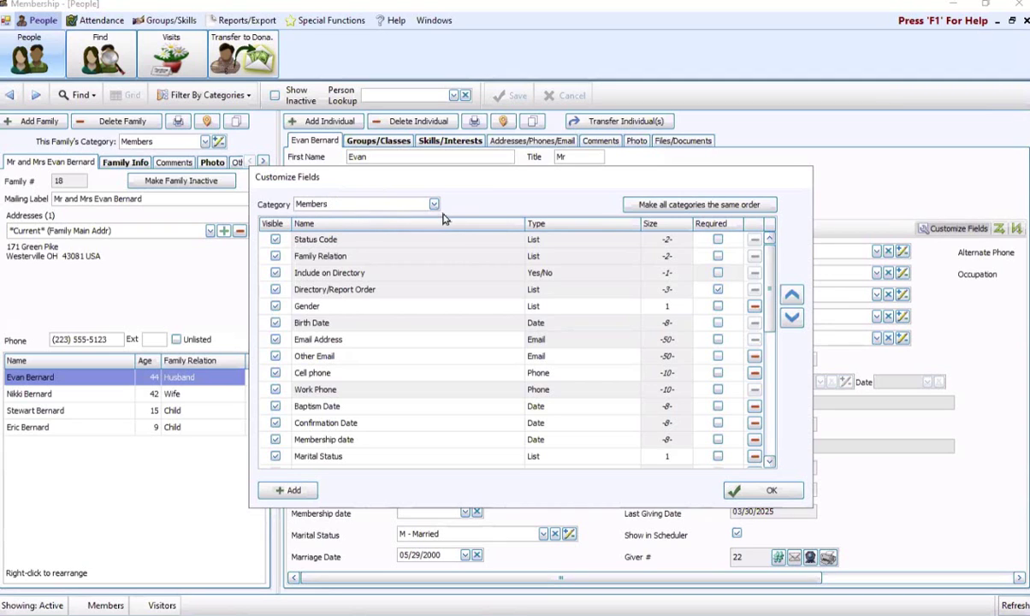
pyautogui.click(416, 203)
pyautogui.click(367, 251)
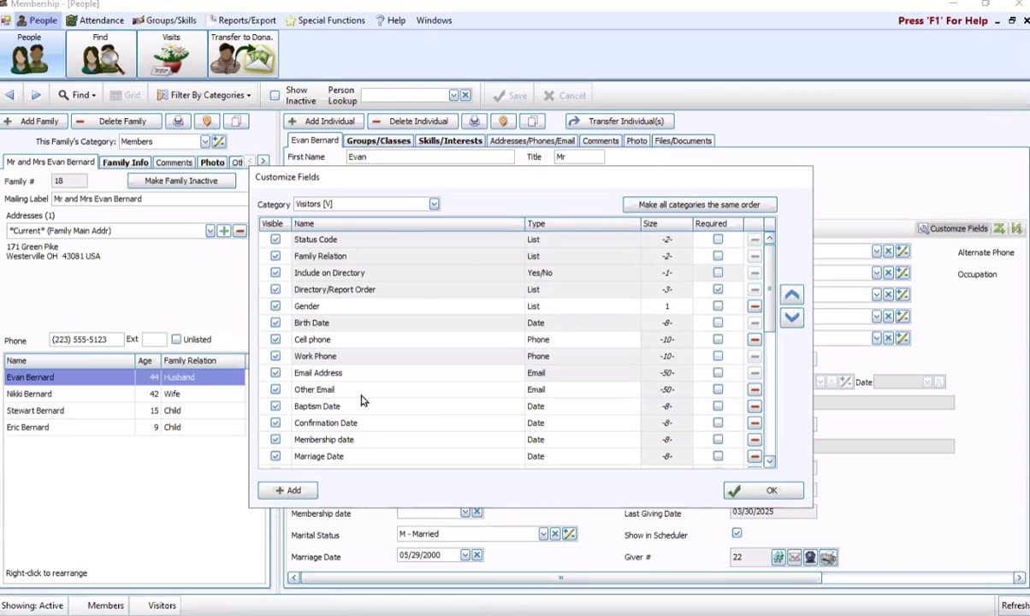
pyautogui.click(434, 205)
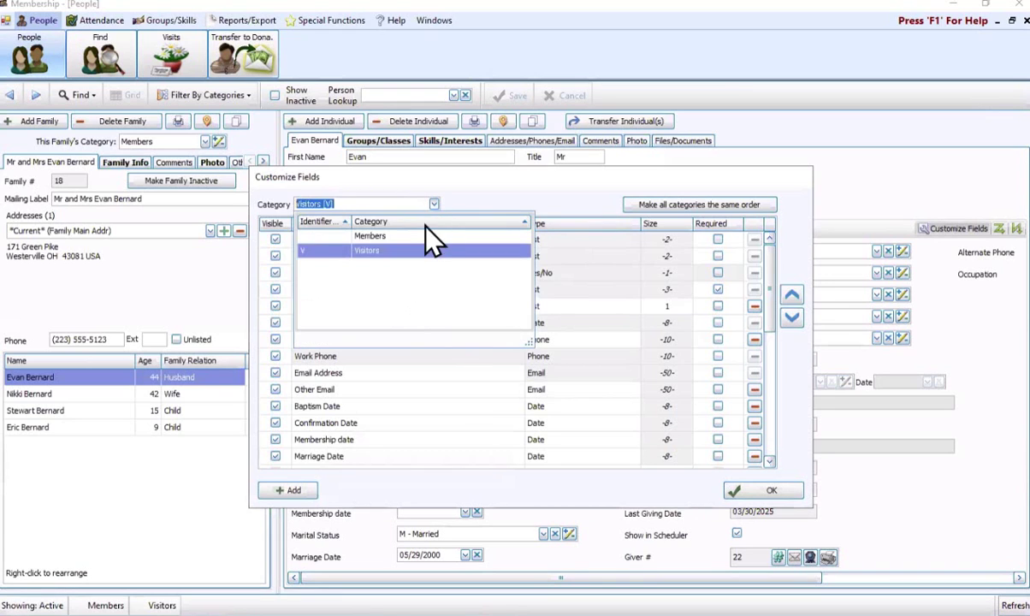
pyautogui.click(419, 237)
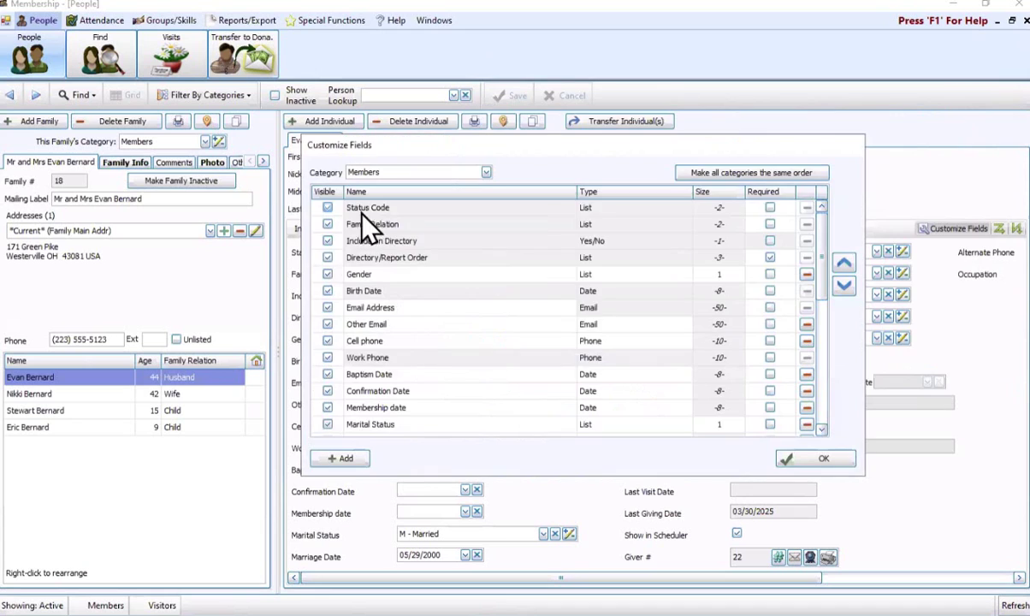
# - Hide the Status Code field for all categories in Customize Fields
pyautogui.click(377, 210)
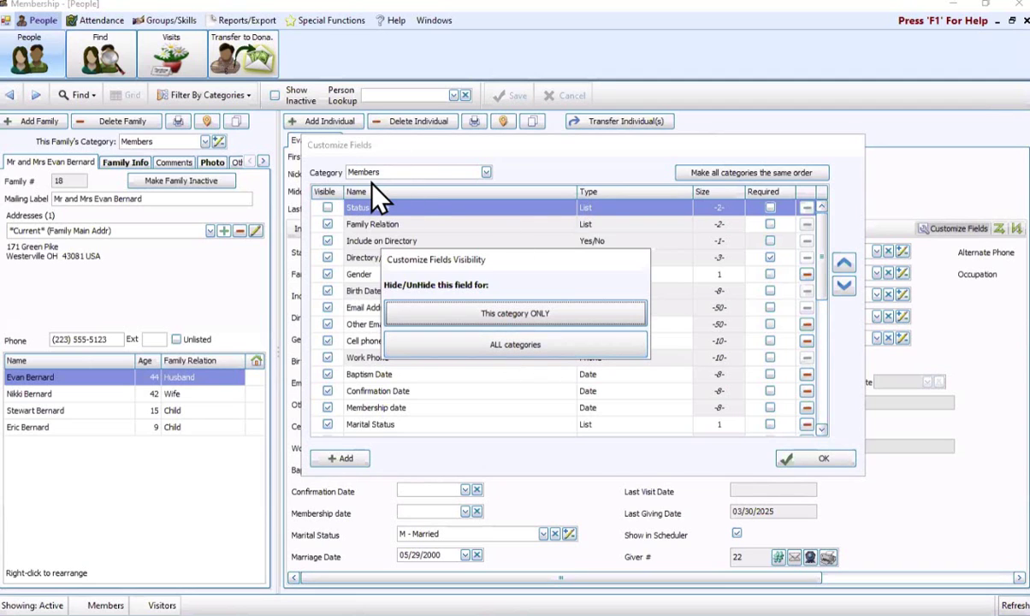
pyautogui.click(539, 345)
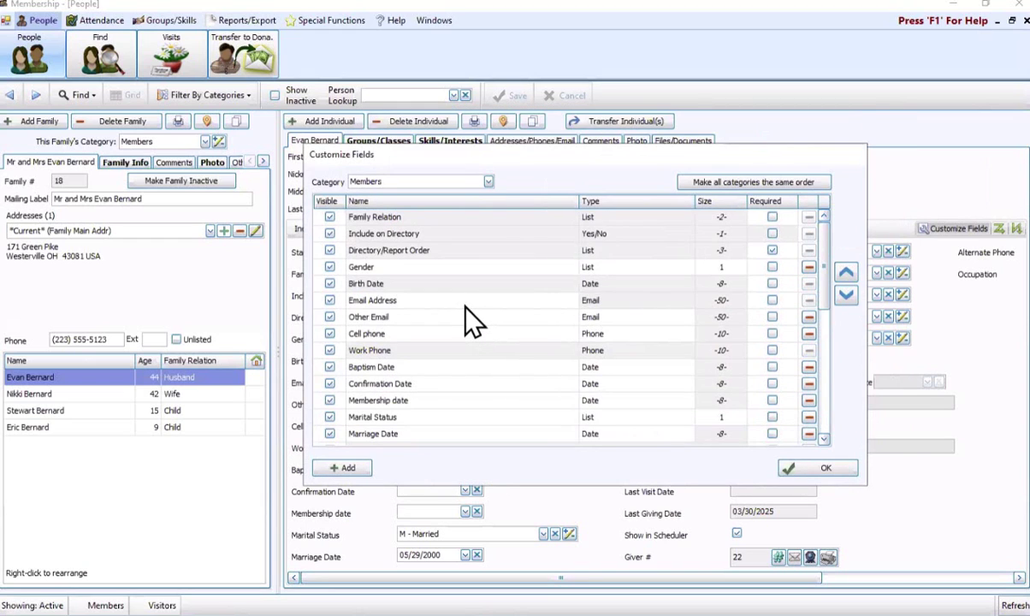
# - Check whether the Birth Date, Cell phone and Family Relation field names can be edited
pyautogui.click(433, 287)
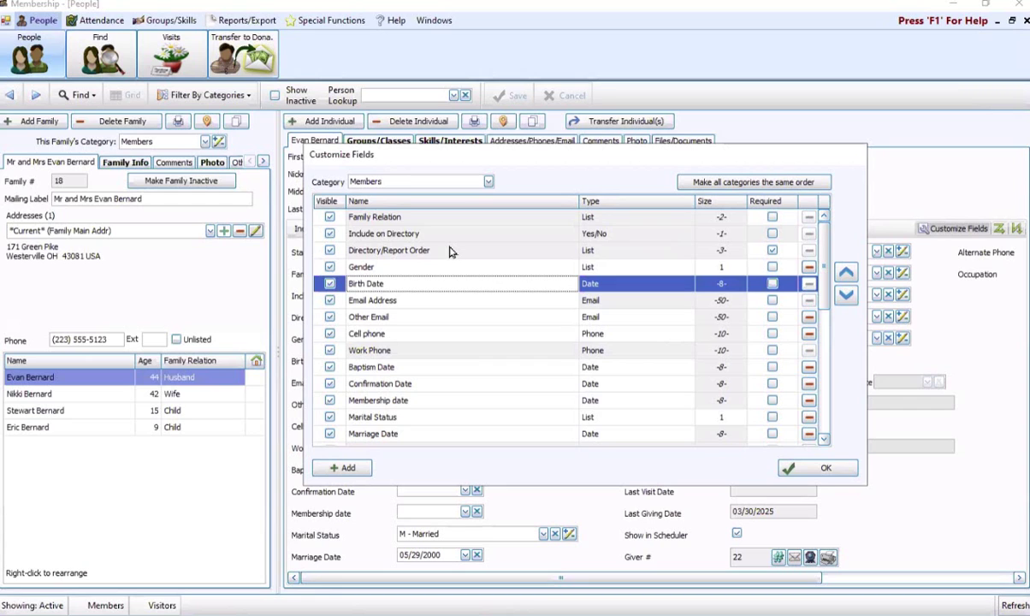
pyautogui.click(457, 334)
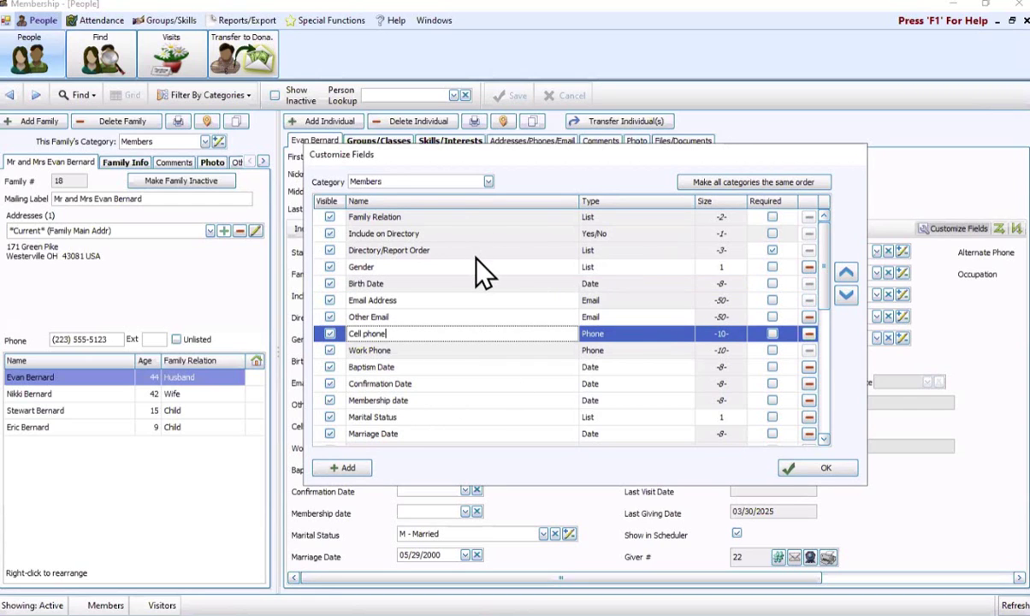
pyautogui.hotkey('ctrl', 'Home')
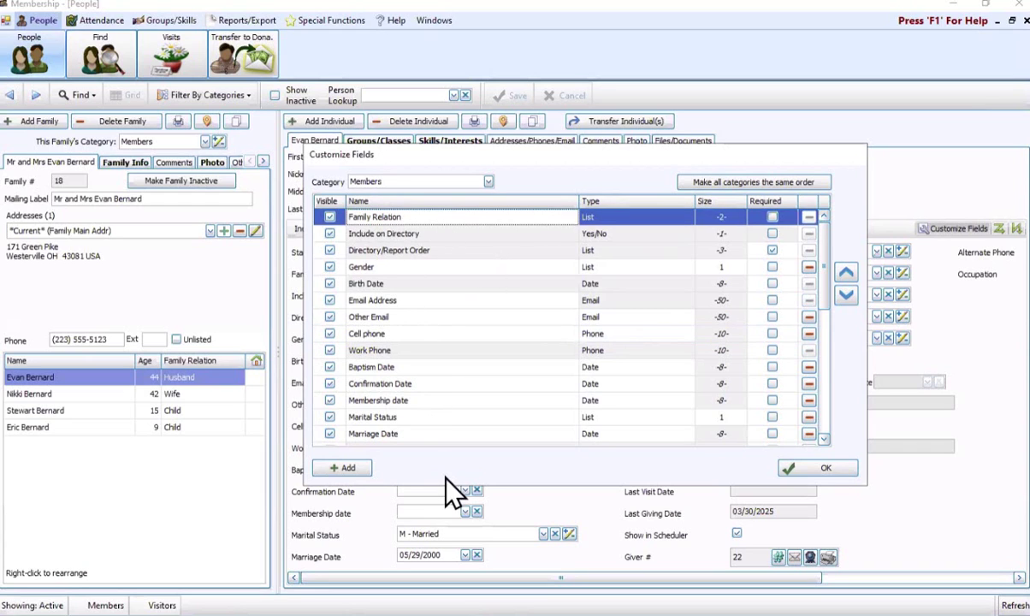
# - Rename the Email Address field as Primary Email in the Members field list
pyautogui.click(374, 306)
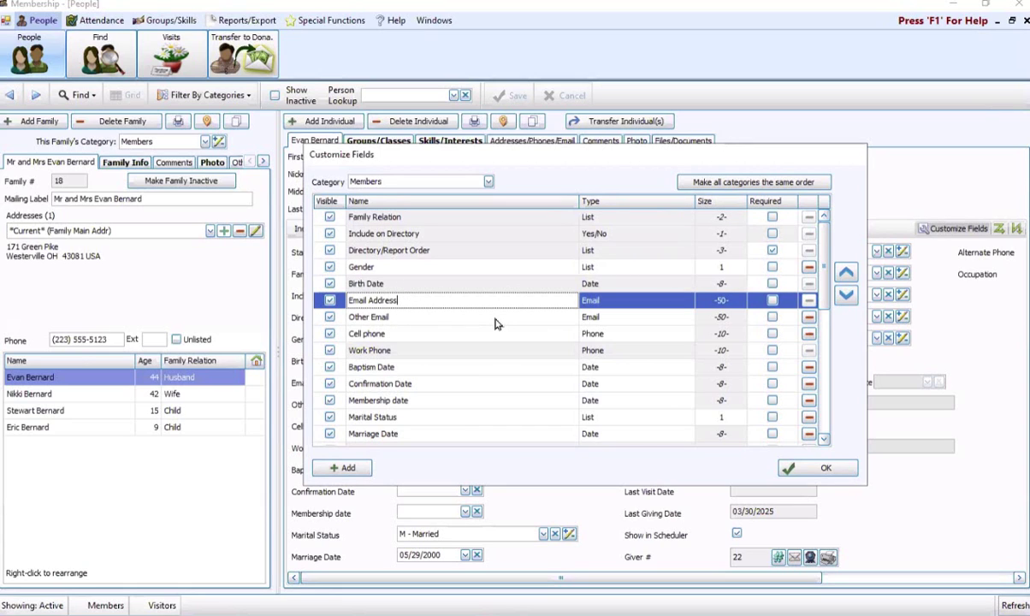
pyautogui.press('BackSpace')
pyautogui.press('BackSpace')
pyautogui.press('BackSpace')
pyautogui.press('BackSpace')
pyautogui.press('BackSpace')
pyautogui.press('BackSpace')
pyautogui.press('BackSpace')
pyautogui.press('BackSpace')
pyautogui.press('BackSpace')
pyautogui.press('Left')
pyautogui.press('Left')
pyautogui.press('Left')
pyautogui.press('Left')
pyautogui.press('Left')
pyautogui.write('Primary')
pyautogui.click(415, 350)
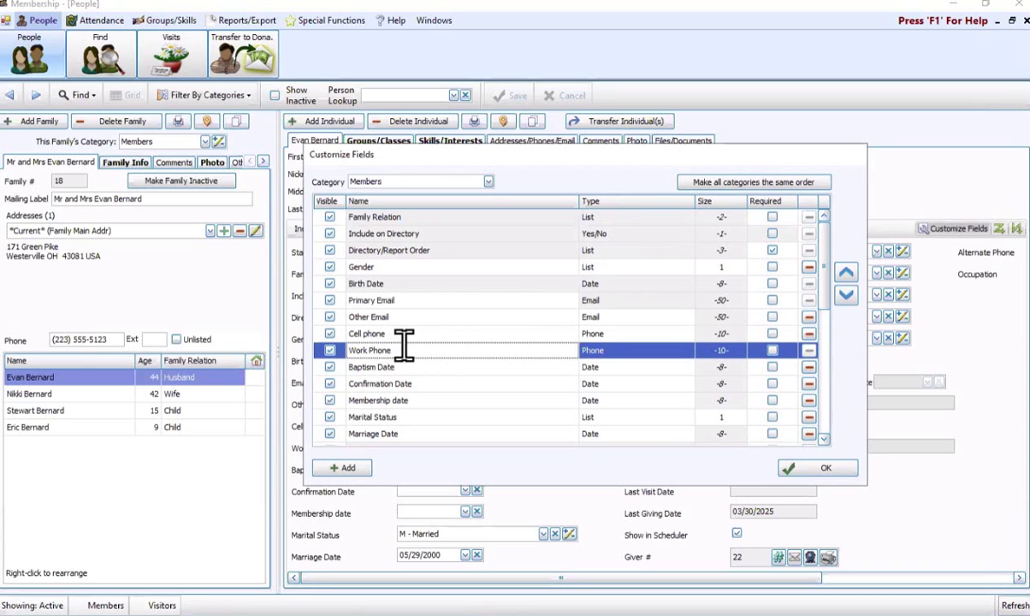
# - Look through the Members field list and review the available data types for the Other Email field, keeping it as Email
pyautogui.scroll(-1, 453, 363)
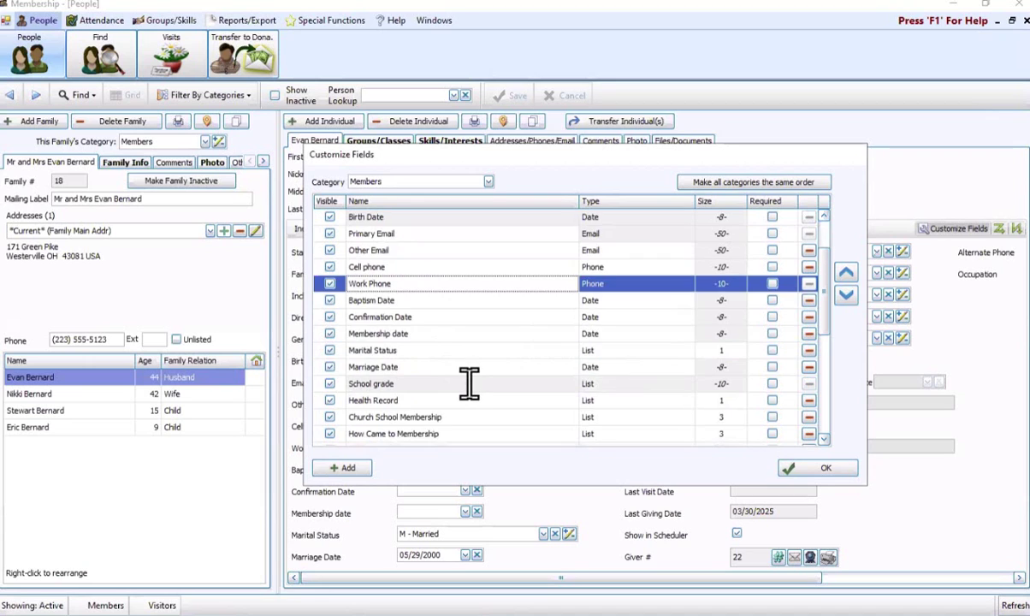
pyautogui.scroll(-1, 469, 384)
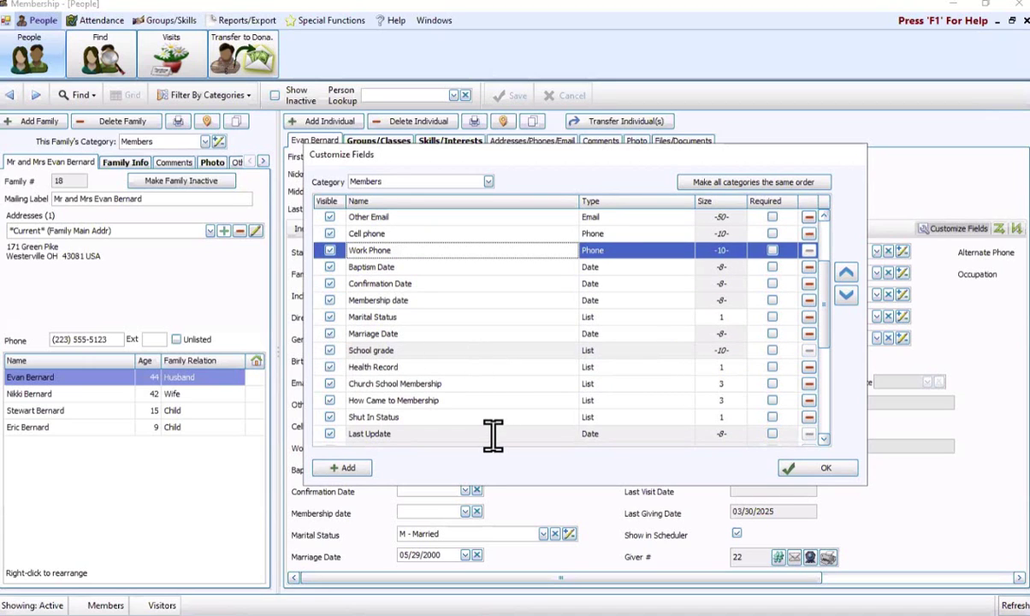
pyautogui.scroll(3, 521, 427)
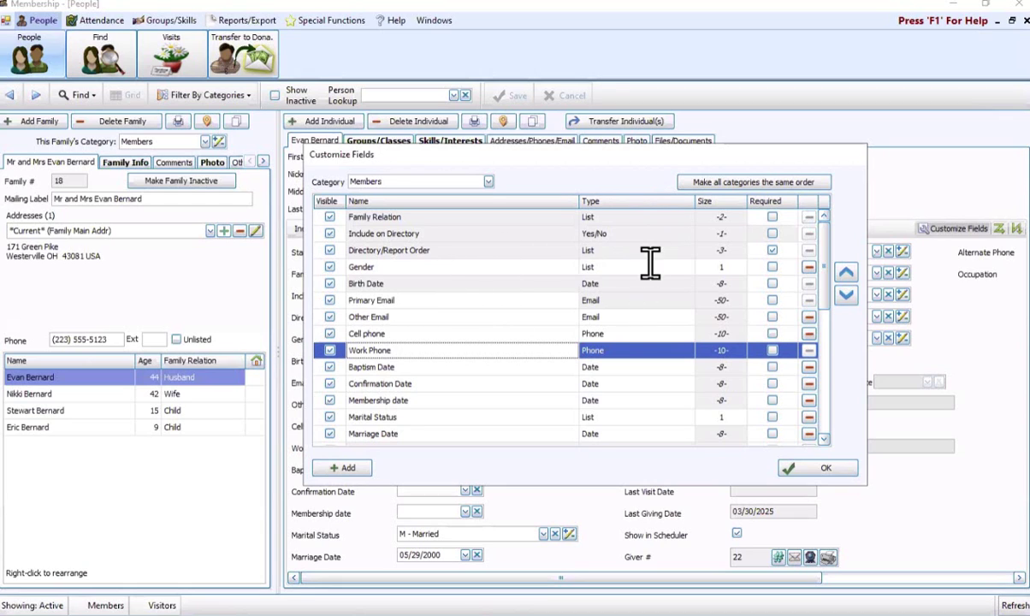
pyautogui.click(651, 316)
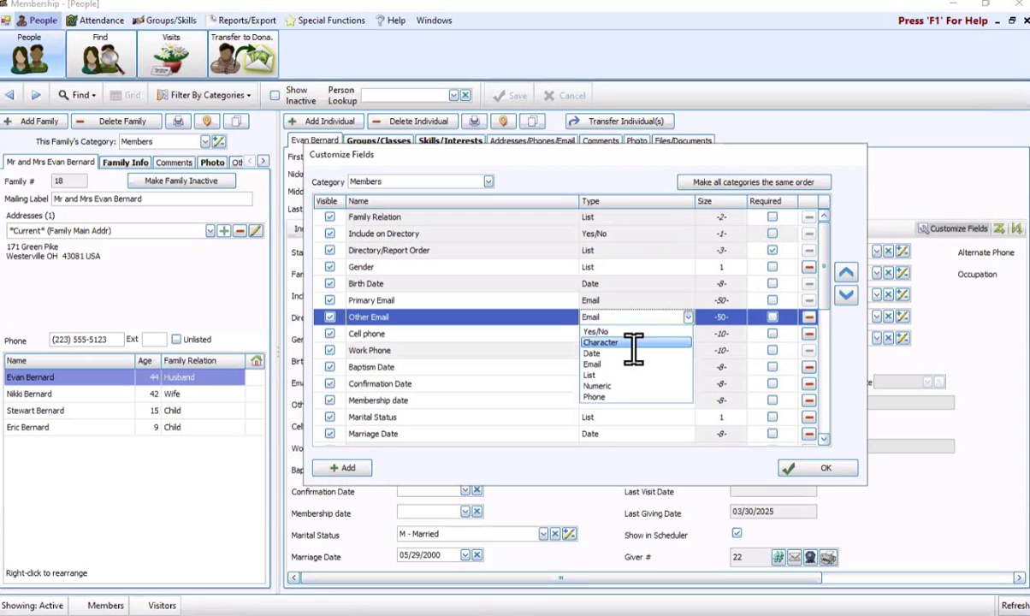
pyautogui.click(555, 437)
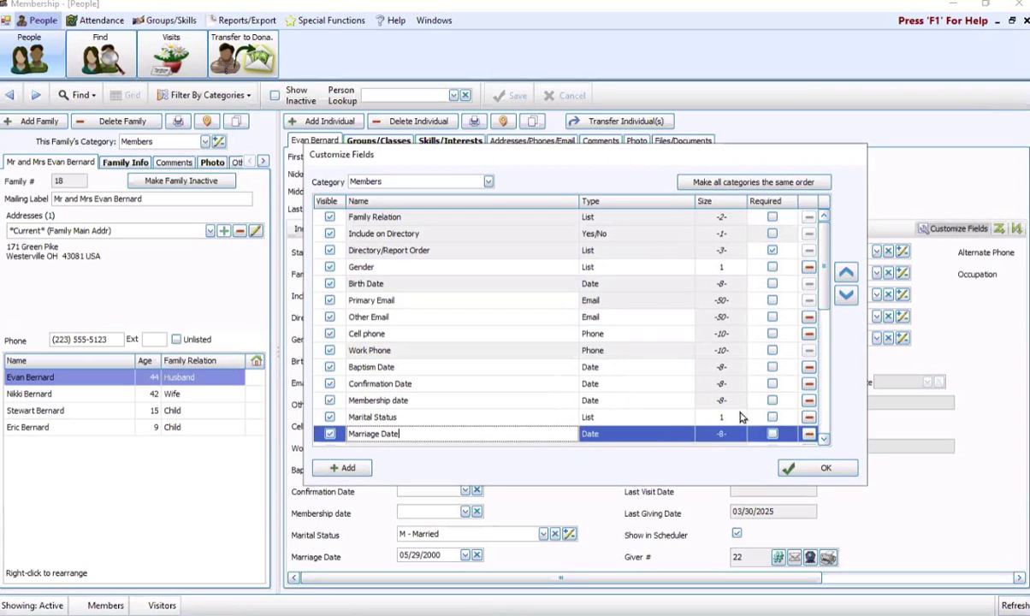
pyautogui.click(690, 317)
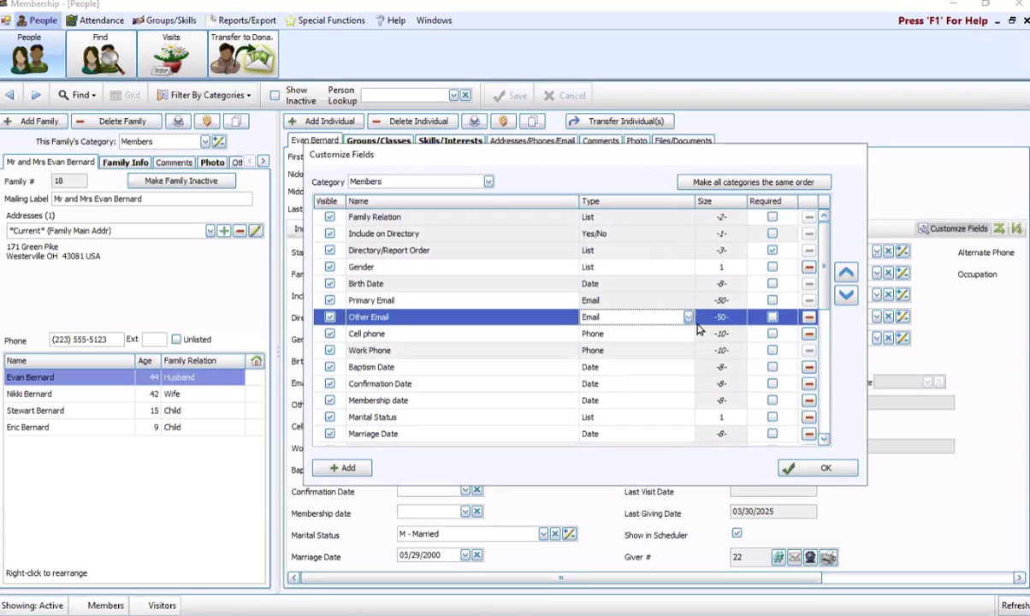
pyautogui.click(647, 315)
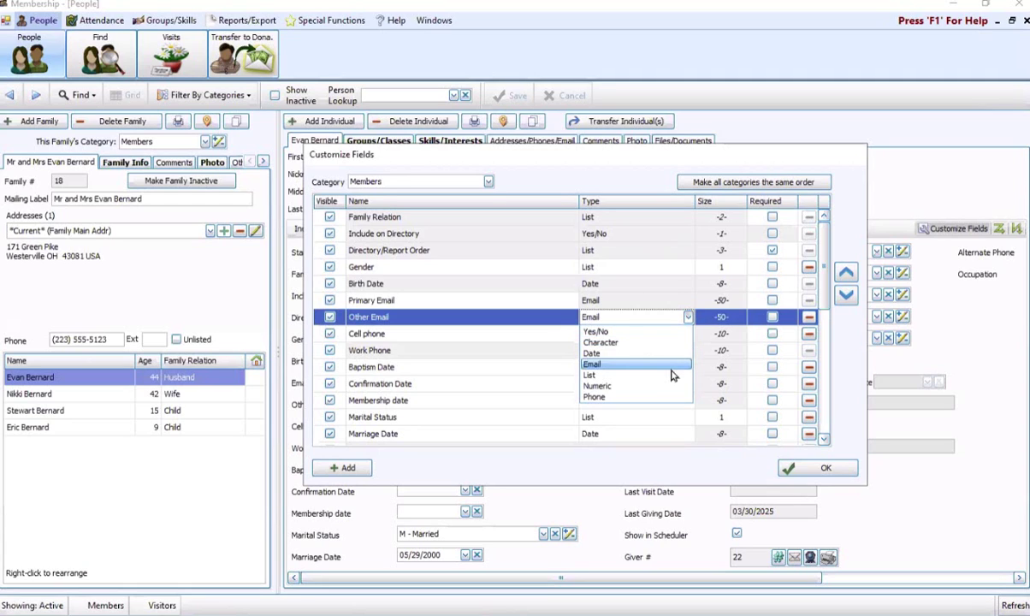
pyautogui.click(540, 373)
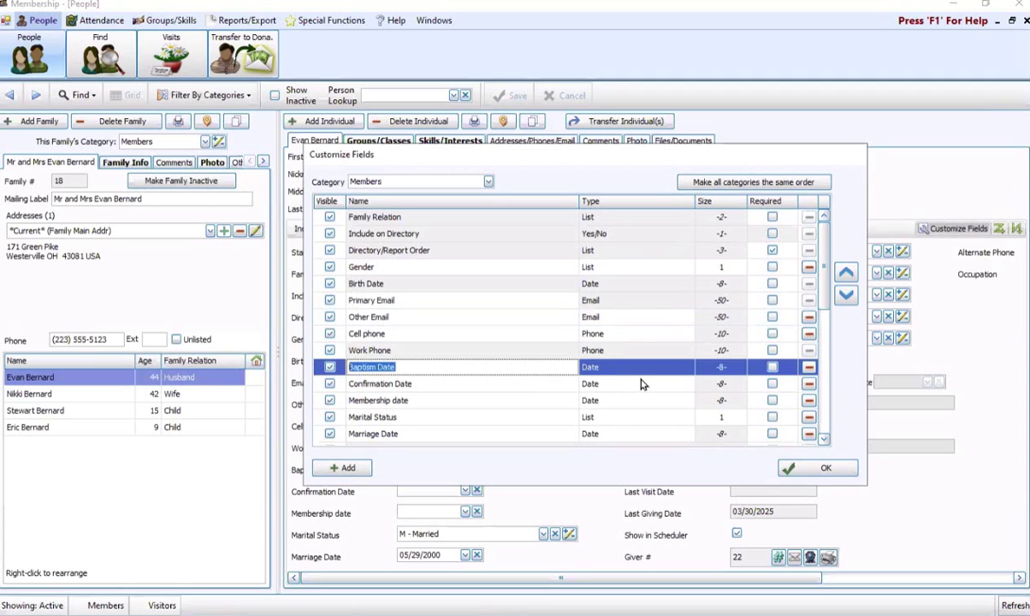
# - Review the data type choices for Baptism Date and Marital Status, keep Date and List, and confirm the field customization
pyautogui.click(607, 367)
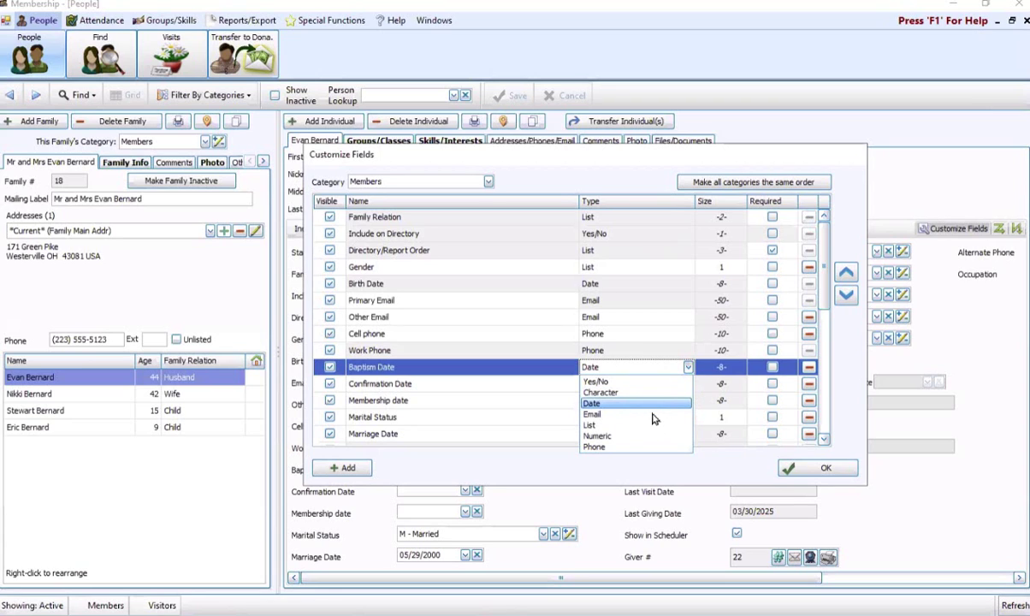
pyautogui.click(472, 416)
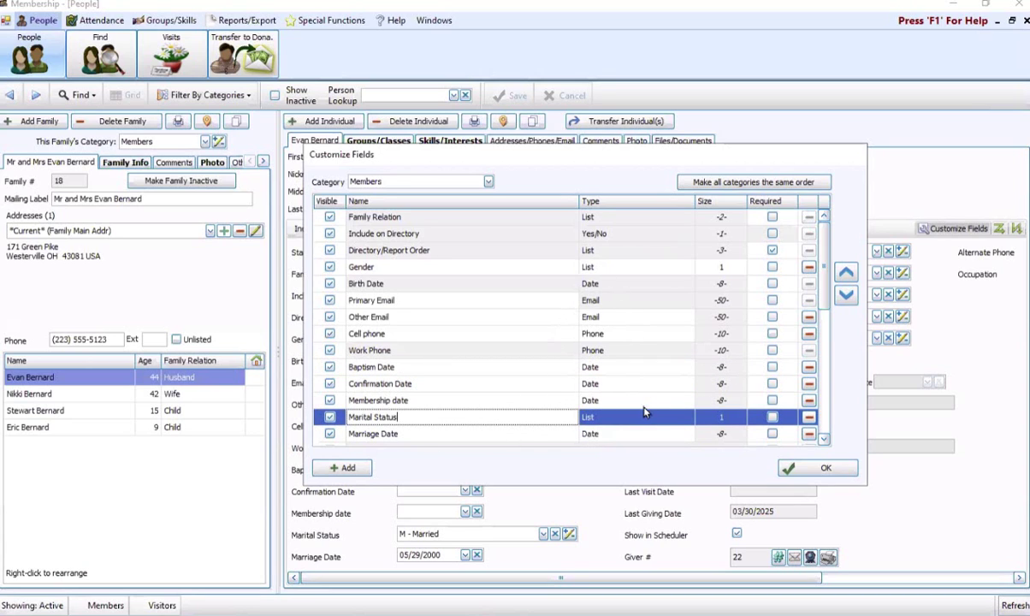
pyautogui.click(610, 416)
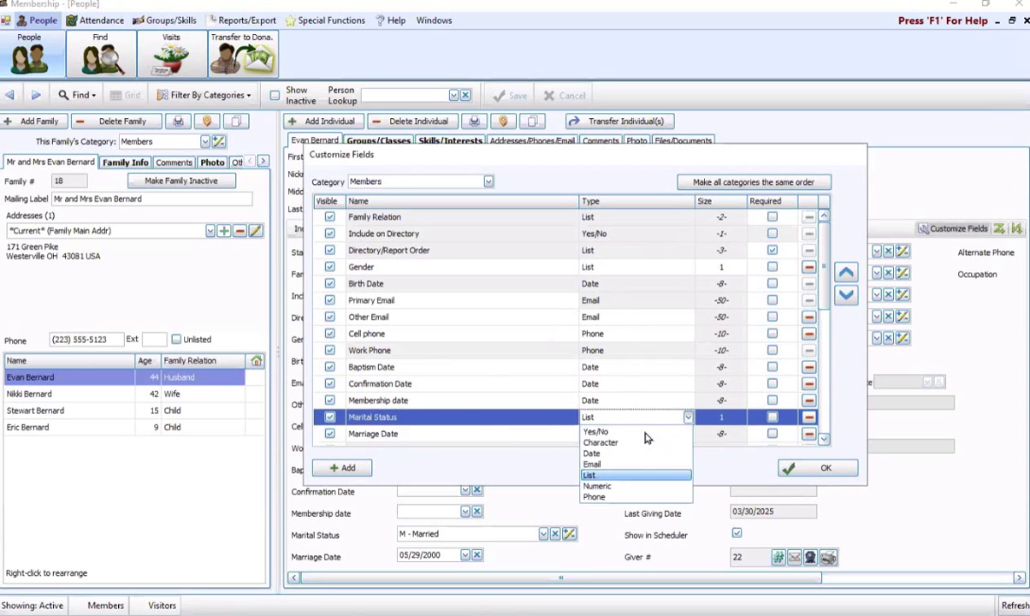
pyautogui.click(603, 479)
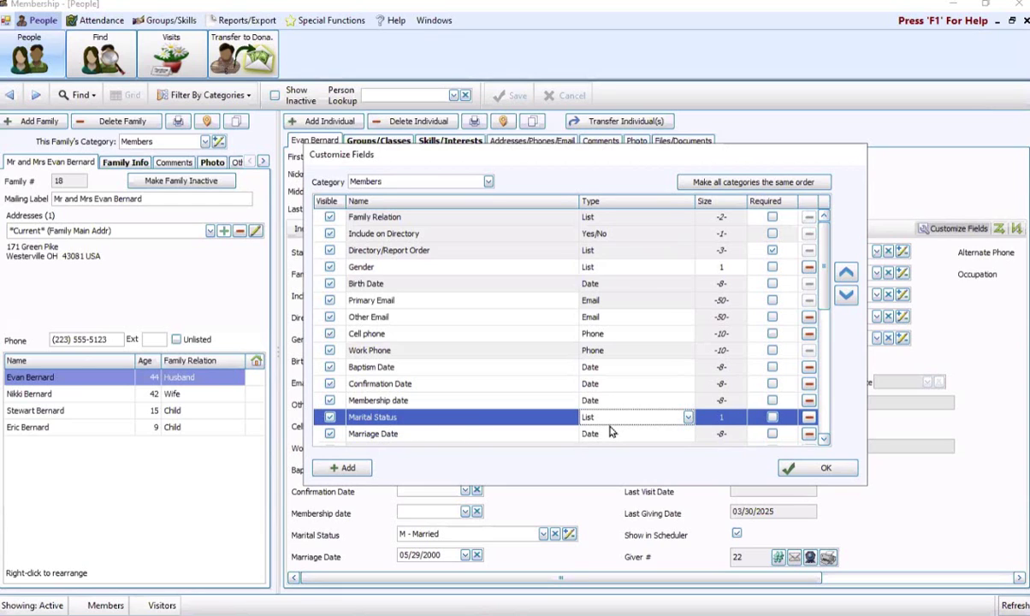
pyautogui.click(834, 475)
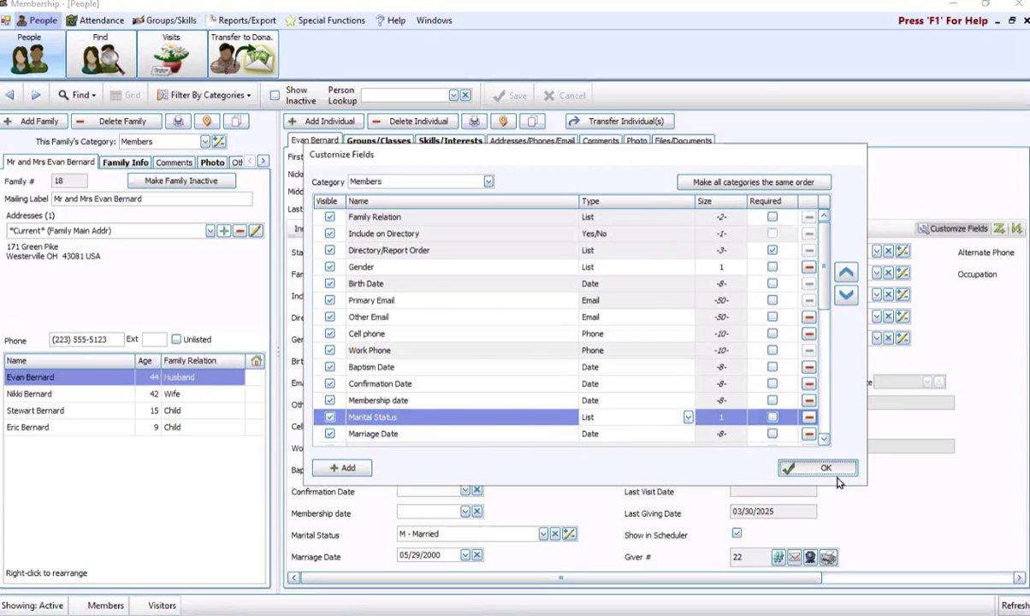
# - Review the husband's Marital Status choices without changing the selection, and open the Maintain Marital Status Codes list
pyautogui.scroll(-1, 490, 544)
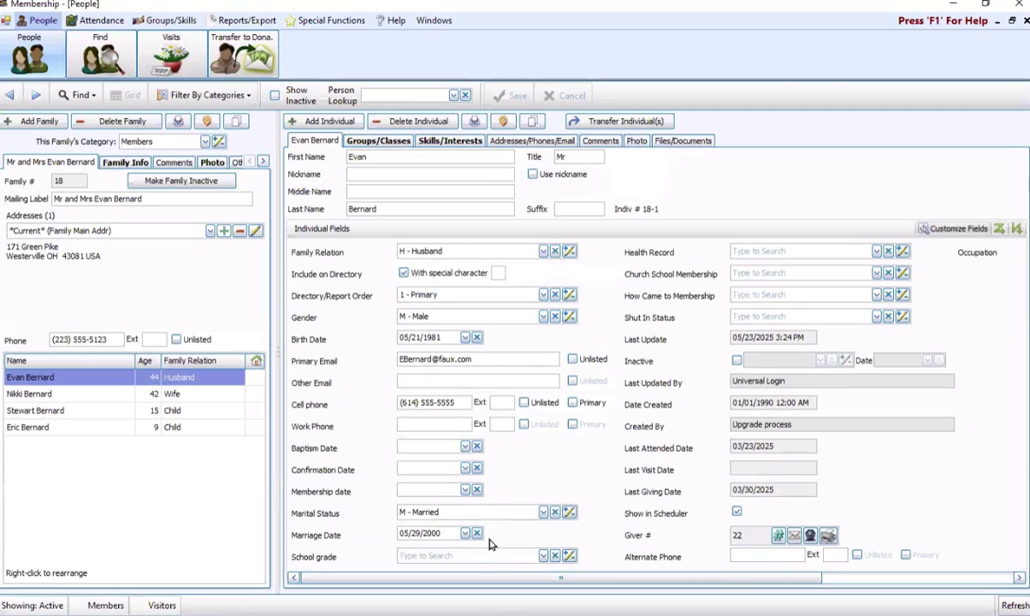
pyautogui.click(544, 513)
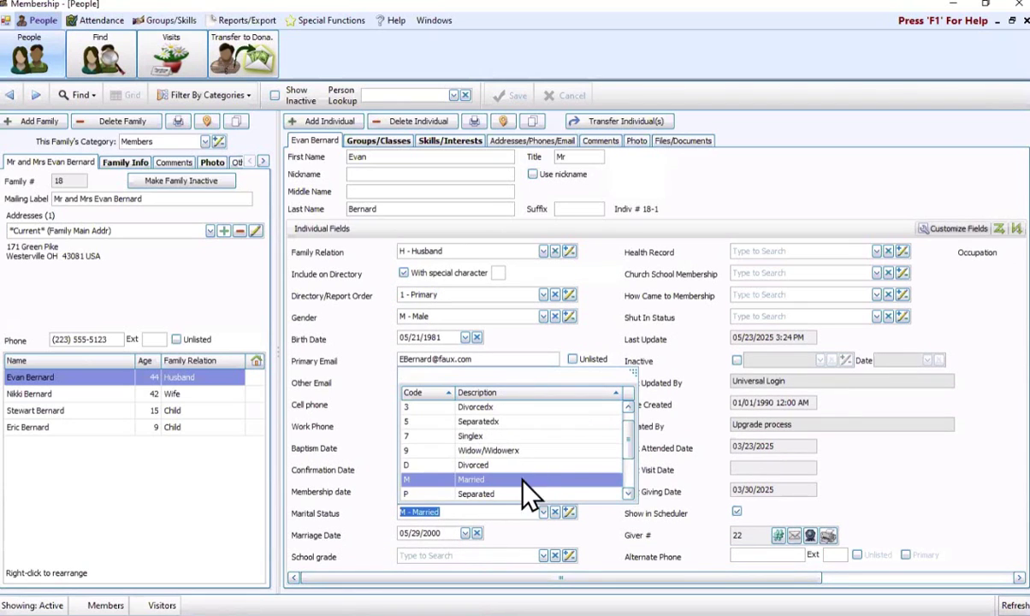
pyautogui.click(603, 537)
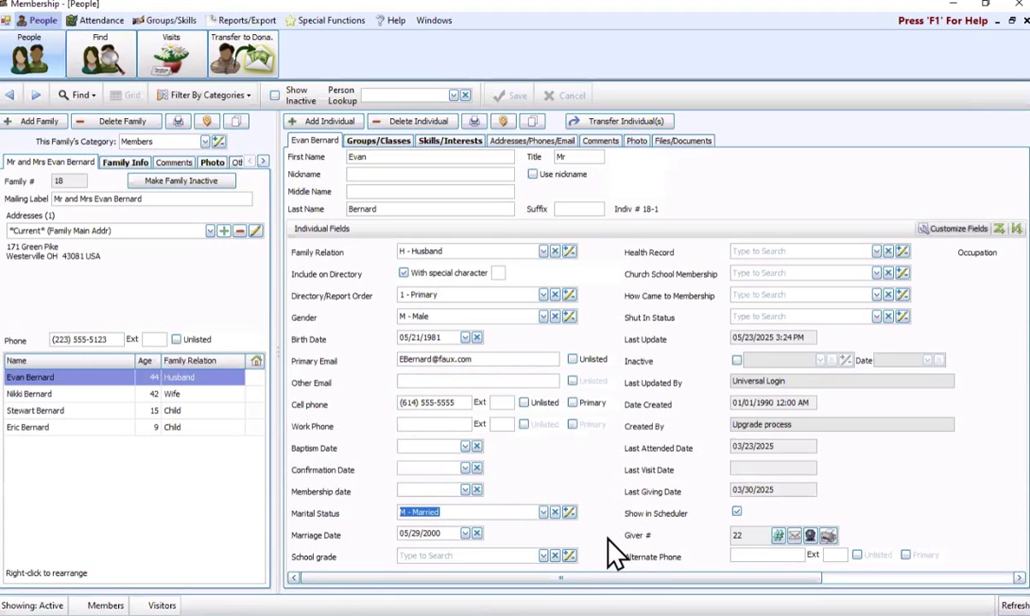
pyautogui.click(569, 512)
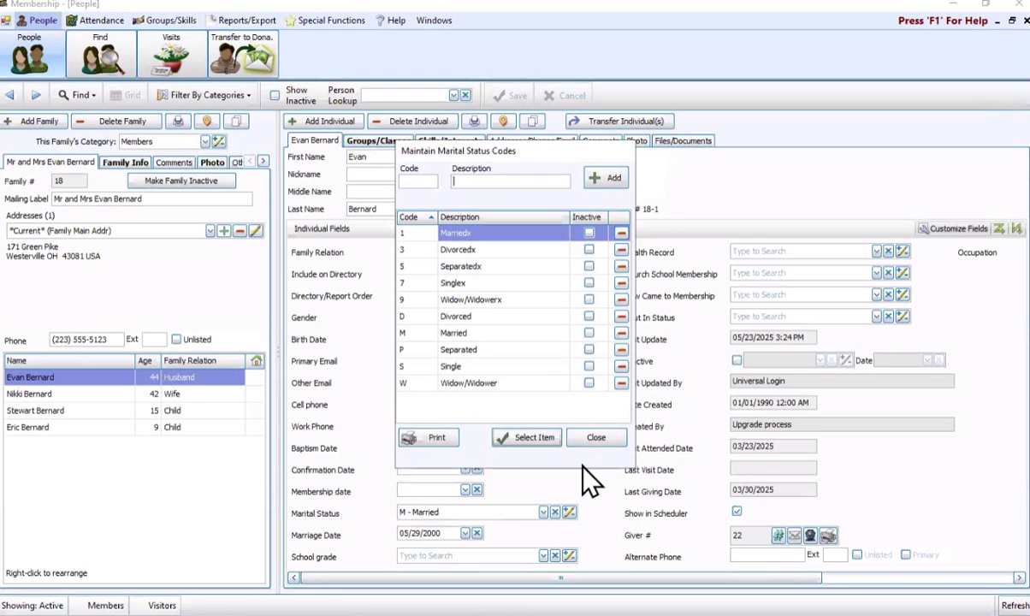
# - Close and reopen the Maintain Marital Status Codes list, review the Married code entry, and close the list without changes
pyautogui.click(597, 443)
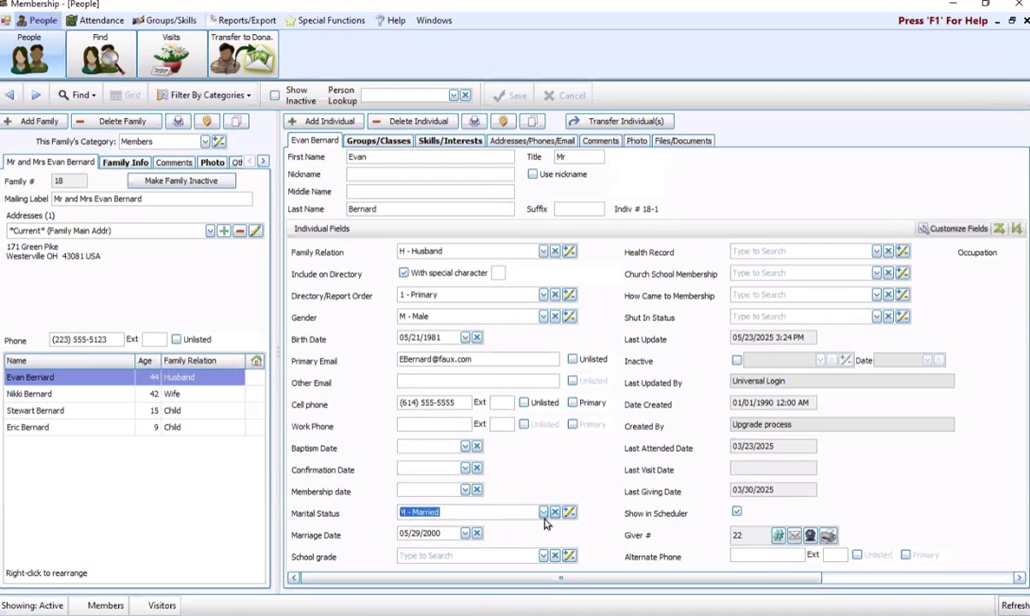
pyautogui.click(574, 518)
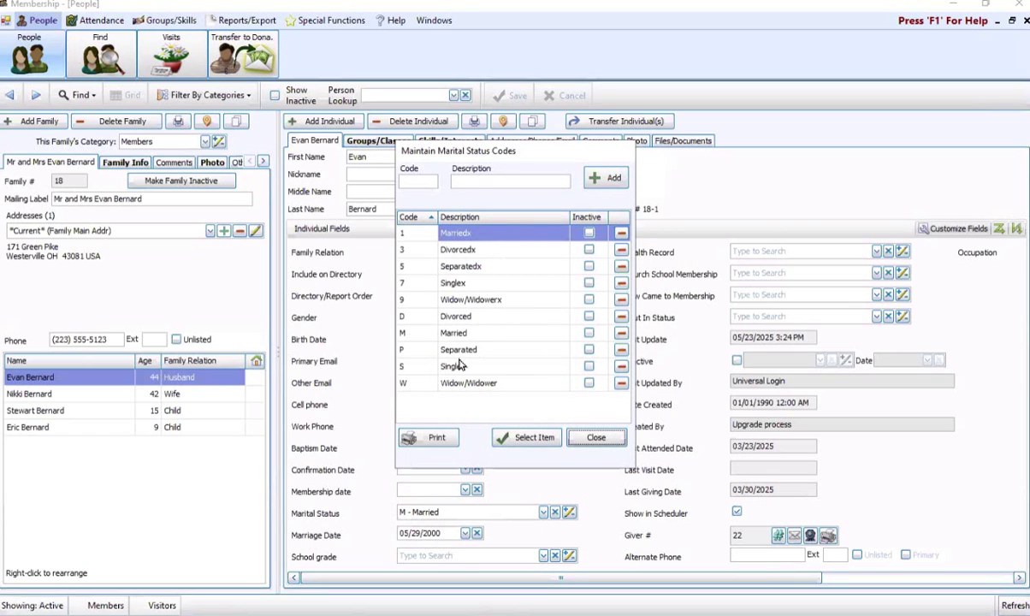
pyautogui.click(484, 332)
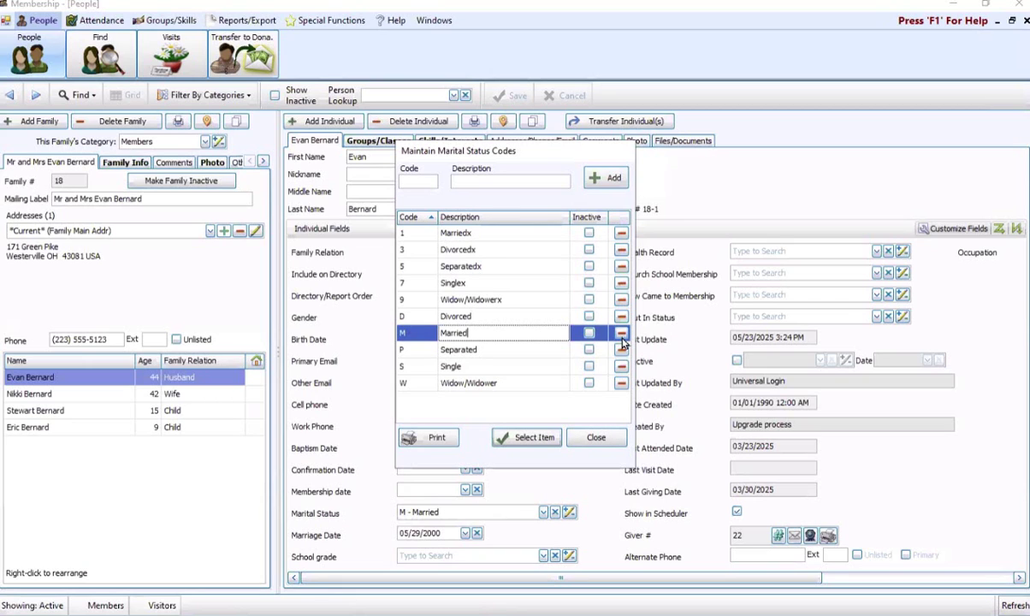
pyautogui.click(594, 437)
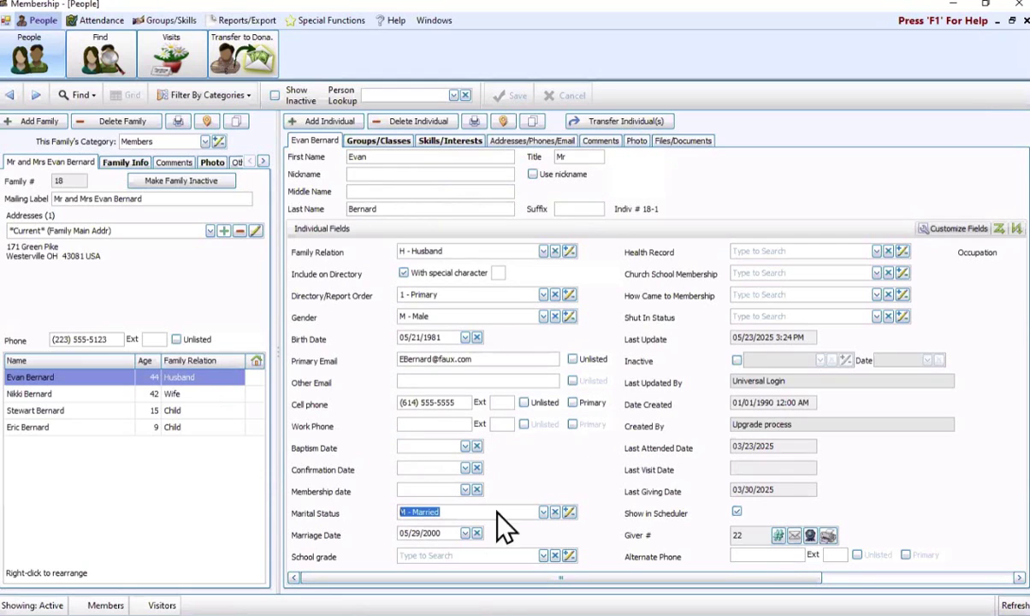
# - Clear the husband's Marital Status and choose M - Married again
pyautogui.click(555, 512)
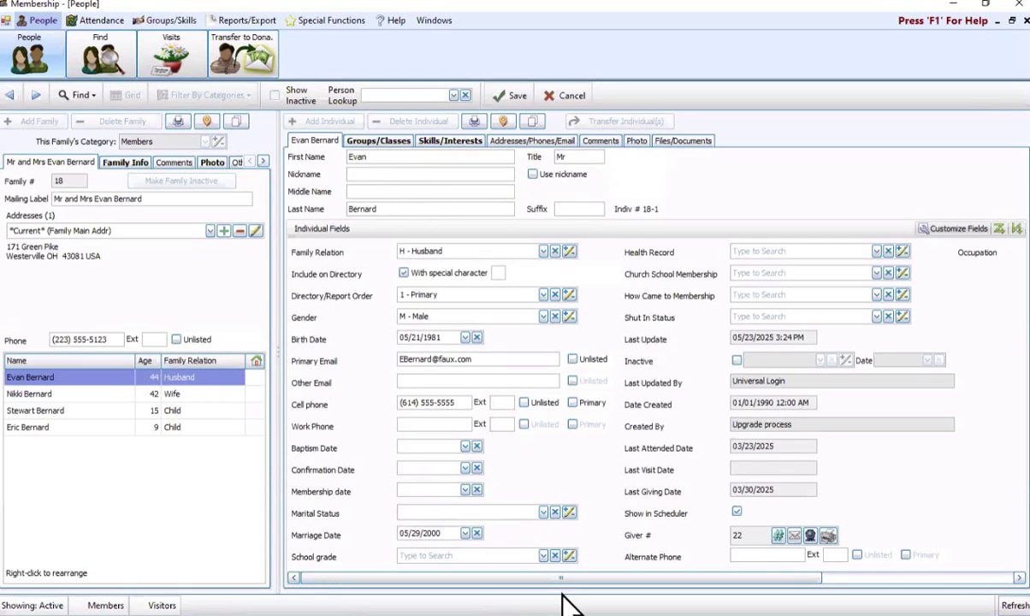
pyautogui.click(542, 513)
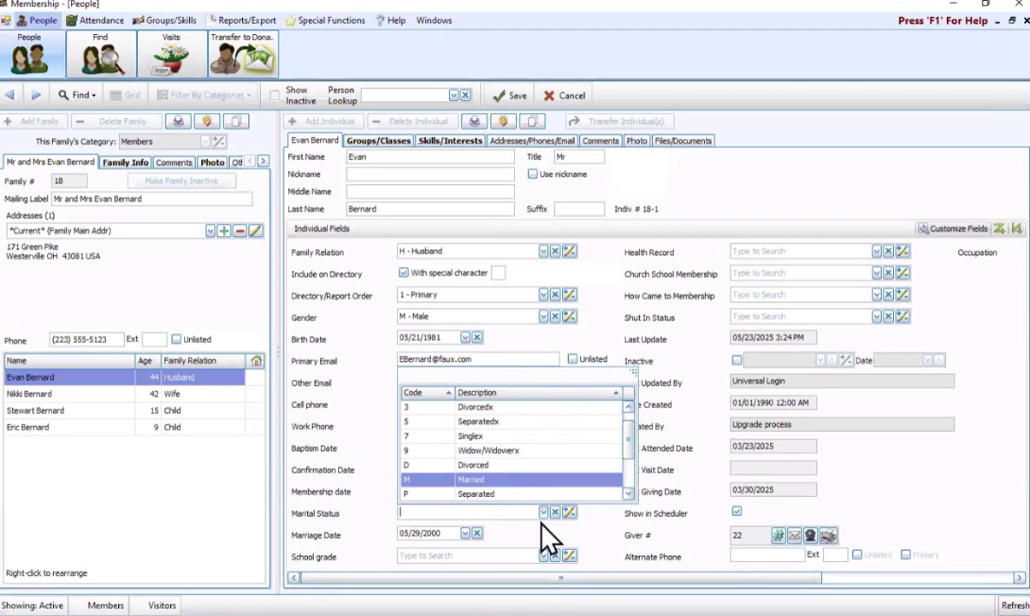
pyautogui.press('Tab')
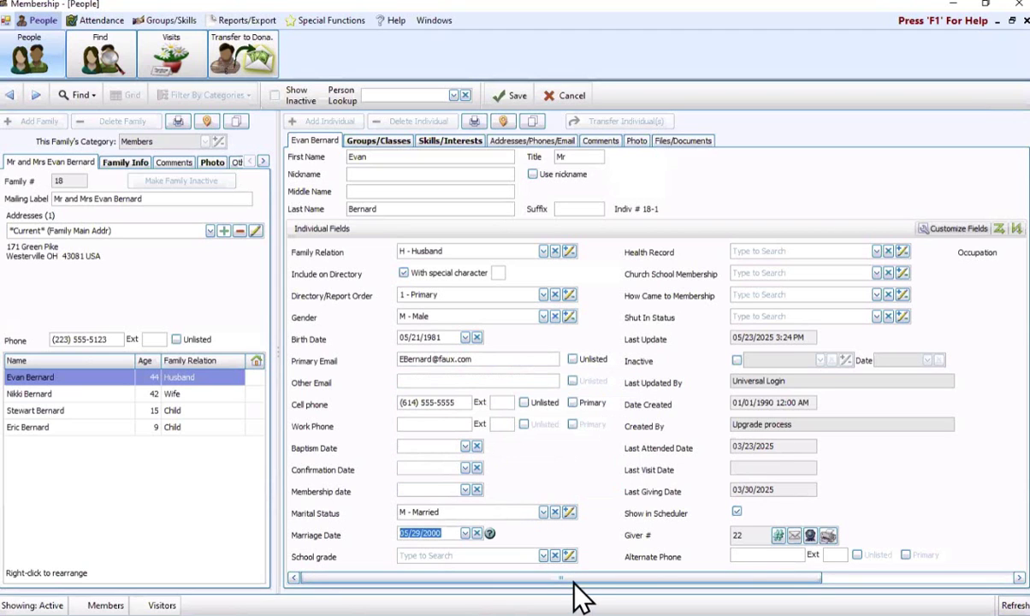
# - Reopen the individual field customization and review the data type choices for Marital Status, keeping List
pyautogui.click(942, 228)
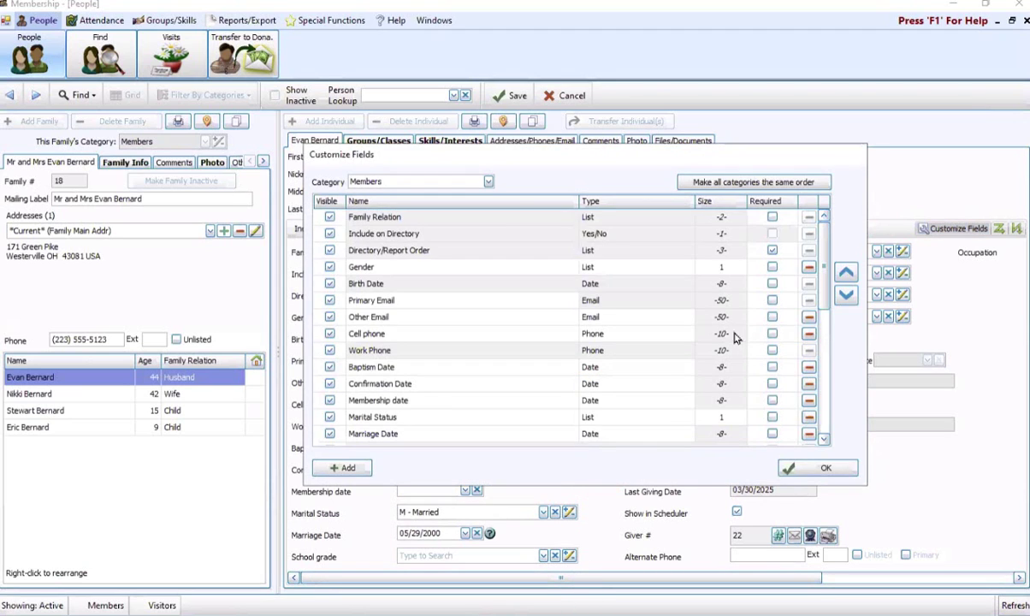
pyautogui.click(686, 417)
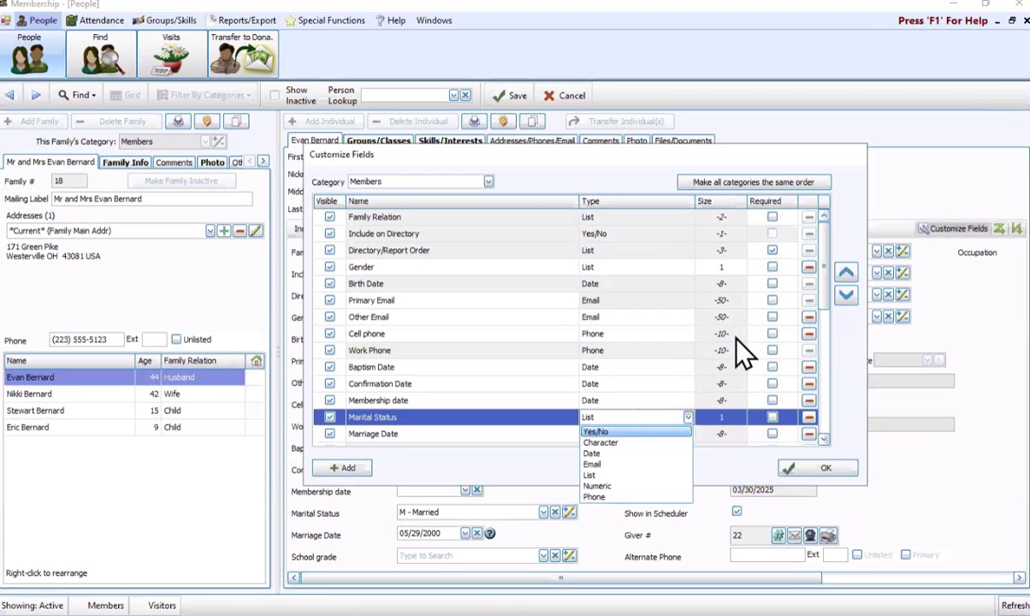
pyautogui.click(845, 171)
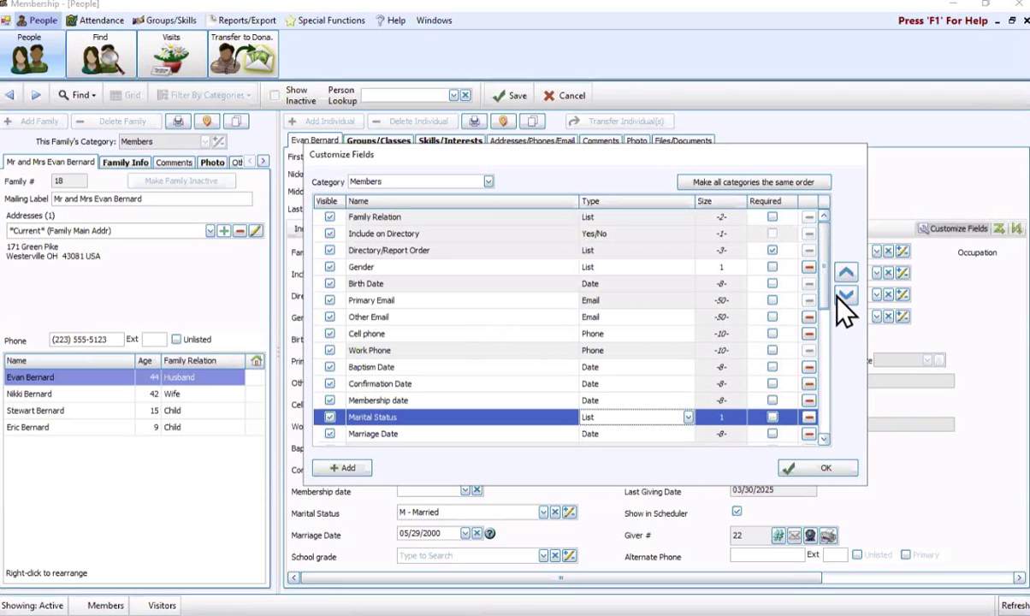
# - Hide the Health Record field for all categories
pyautogui.moveTo(825, 286); pyautogui.dragTo(820, 311)
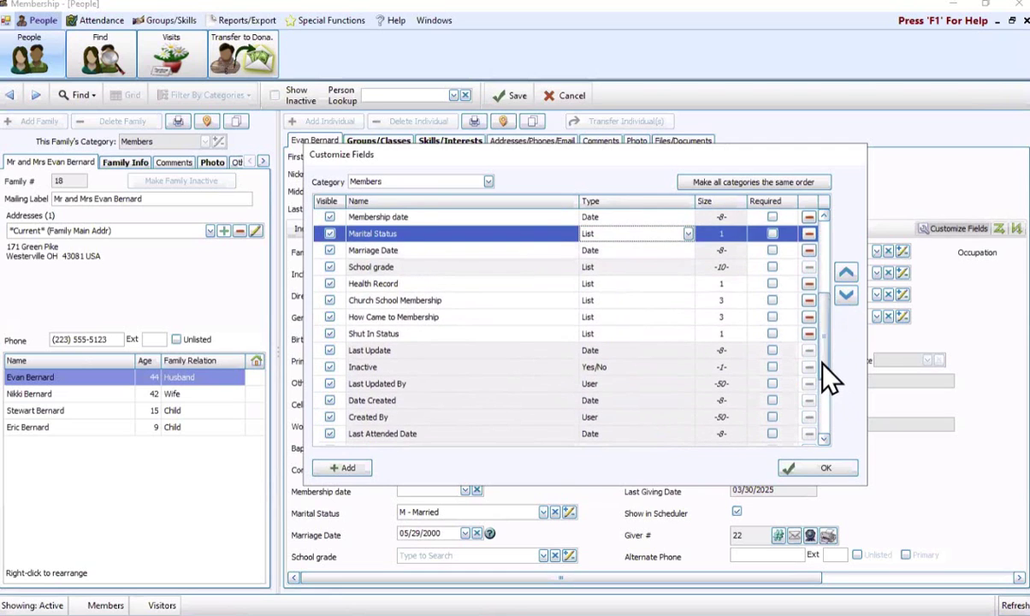
pyautogui.click(330, 284)
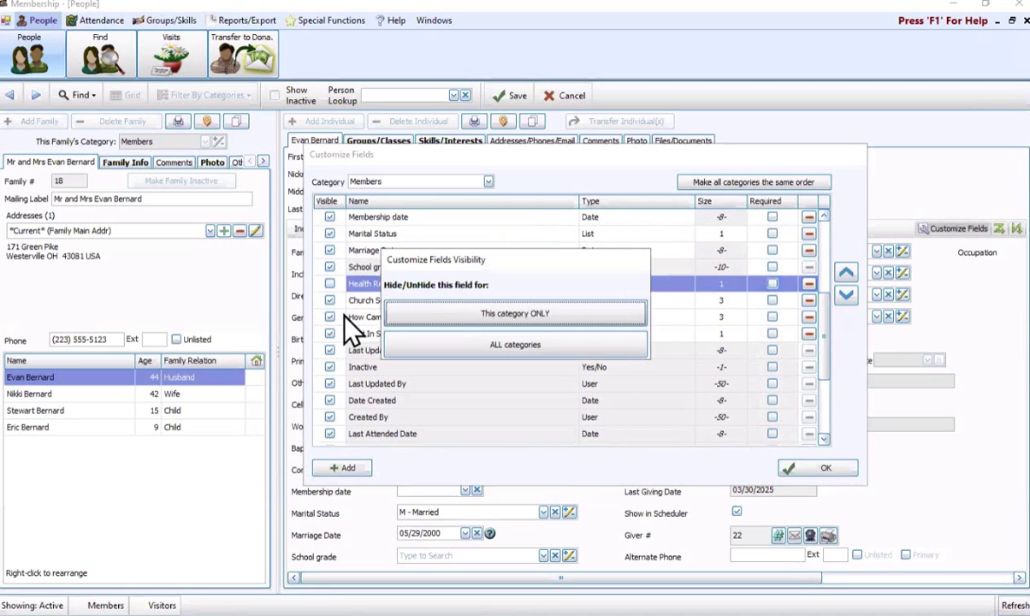
pyautogui.click(473, 347)
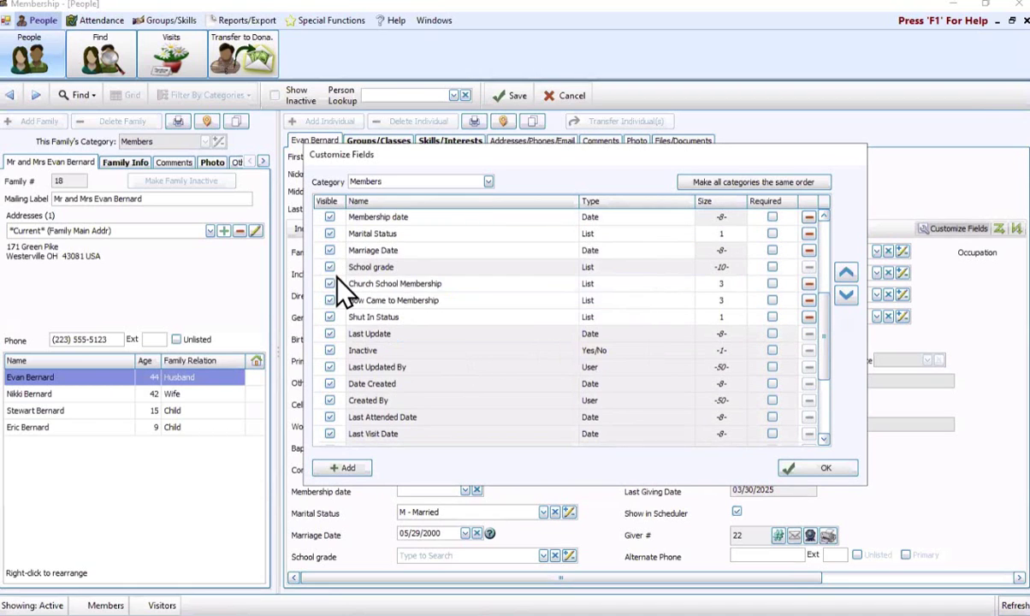
# - Make the hidden Health Record field visible again for all categories
pyautogui.scroll(-3, 342, 342)
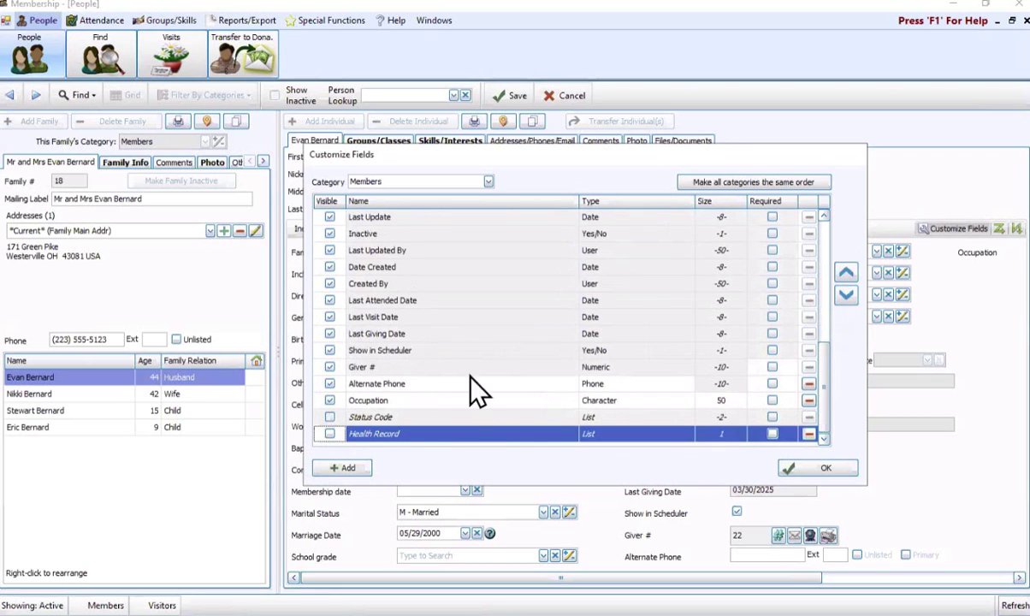
pyautogui.click(330, 434)
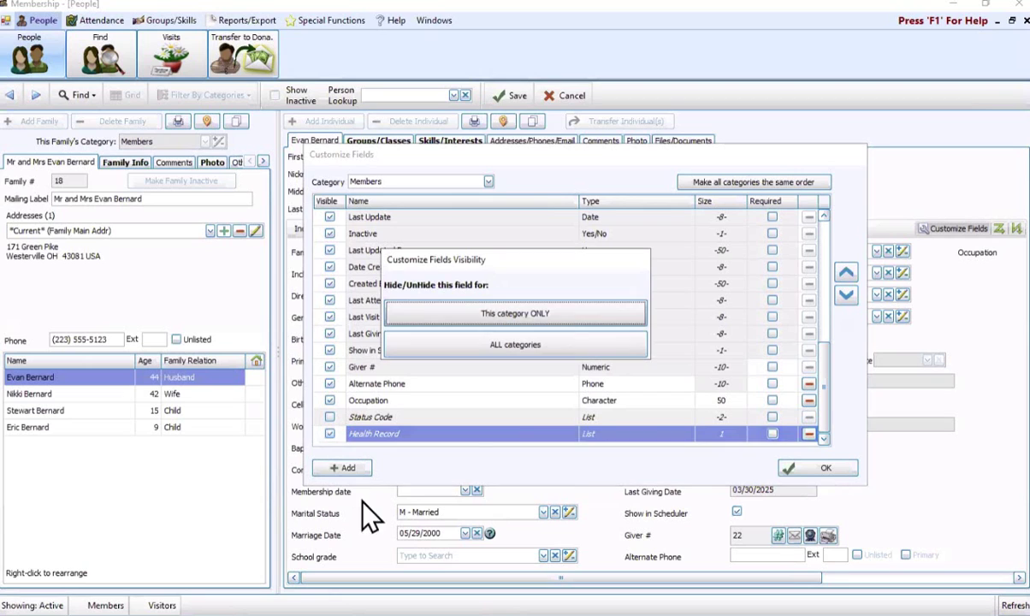
pyautogui.click(478, 343)
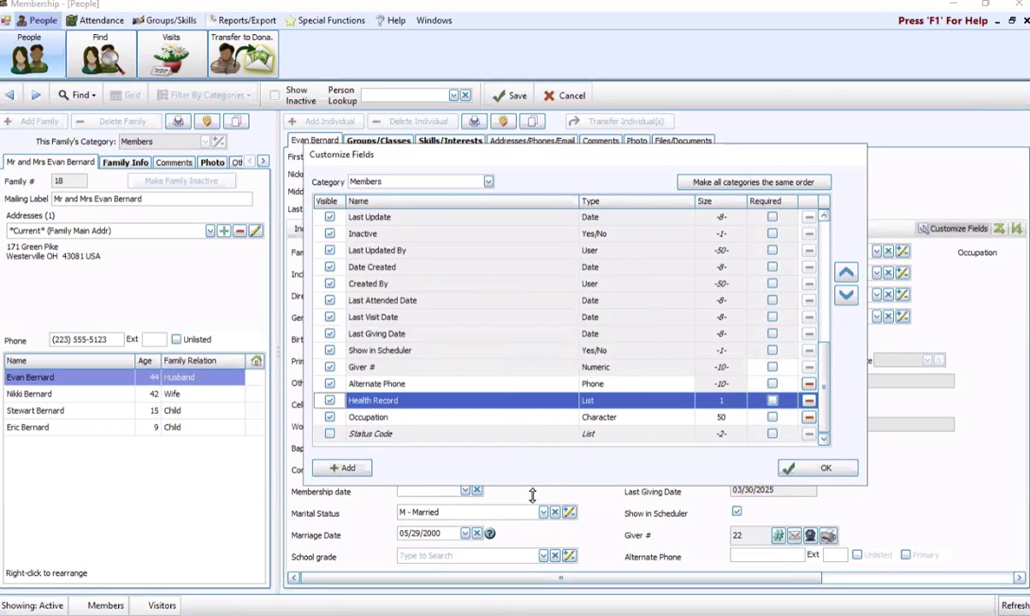
# - Move the Other Email field up in the Members field list to directly below Include on Directory
pyautogui.click(385, 434)
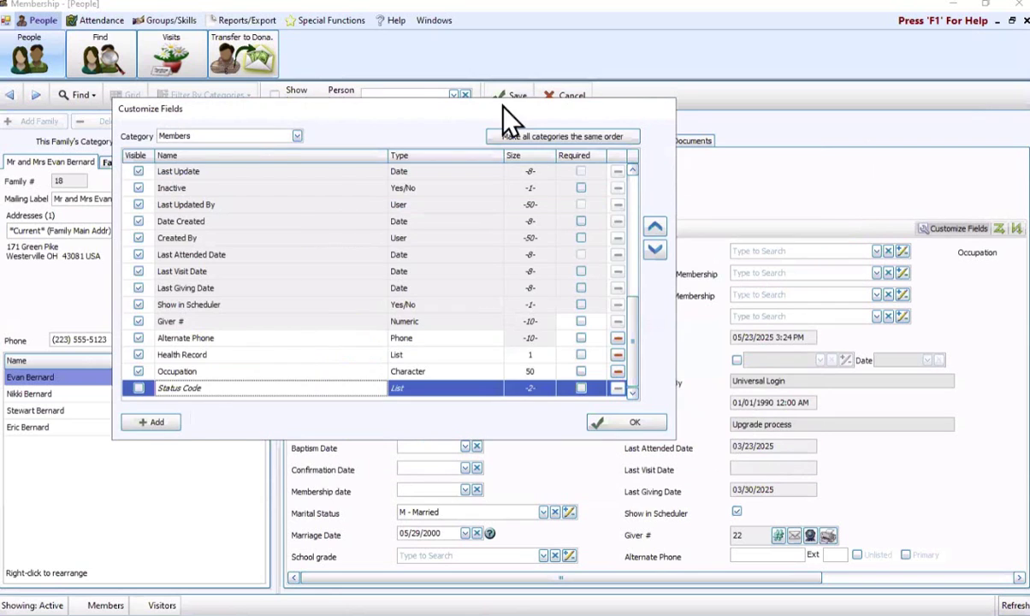
pyautogui.moveTo(505, 115); pyautogui.dragTo(686, 188)
pyautogui.scroll(3, 395, 376)
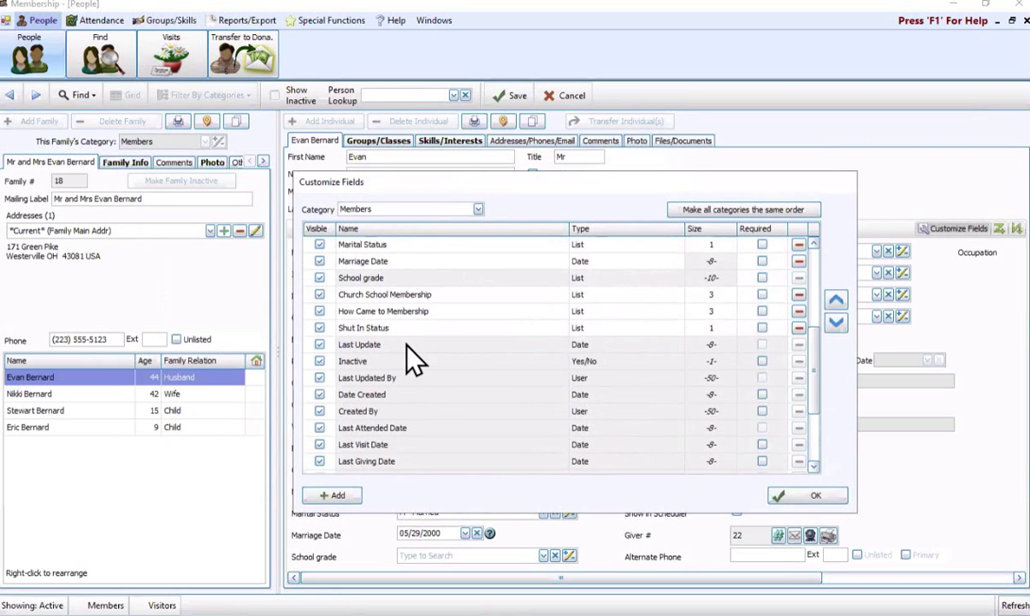
pyautogui.scroll(3, 413, 356)
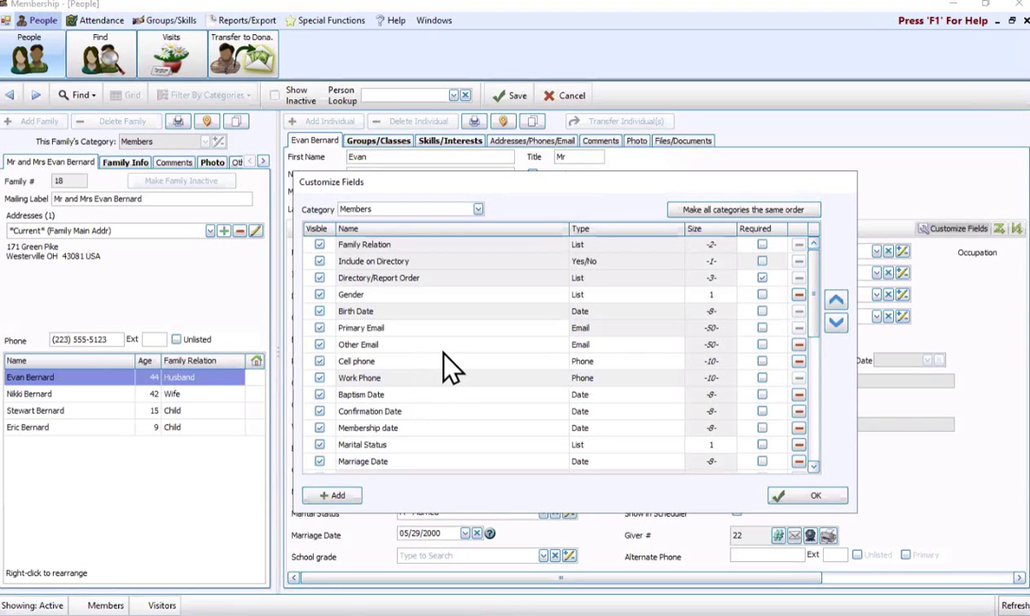
pyautogui.click(443, 349)
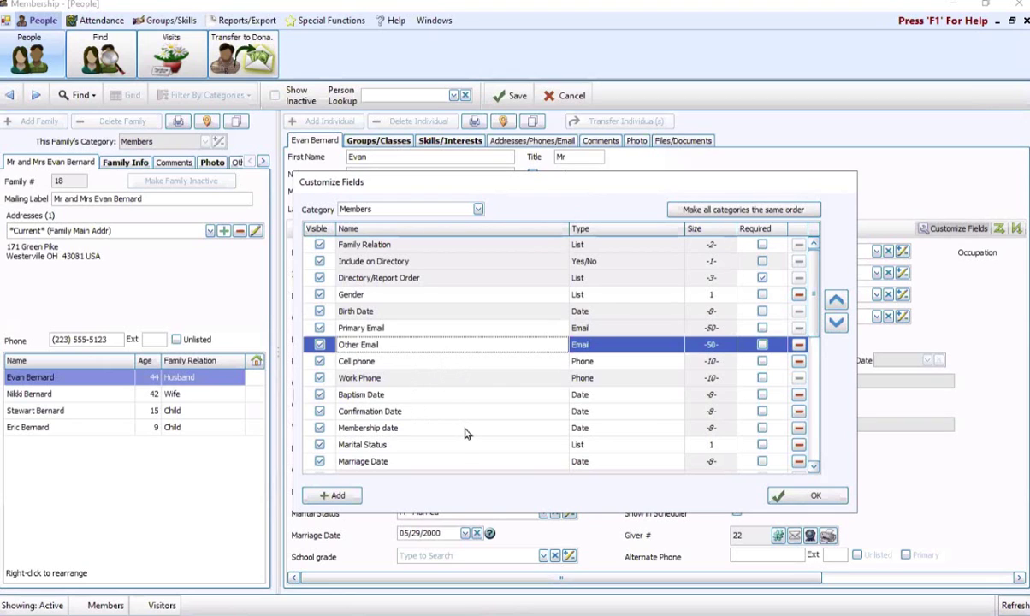
pyautogui.click(837, 306)
pyautogui.click(837, 306)
pyautogui.click(837, 306)
pyautogui.click(838, 307)
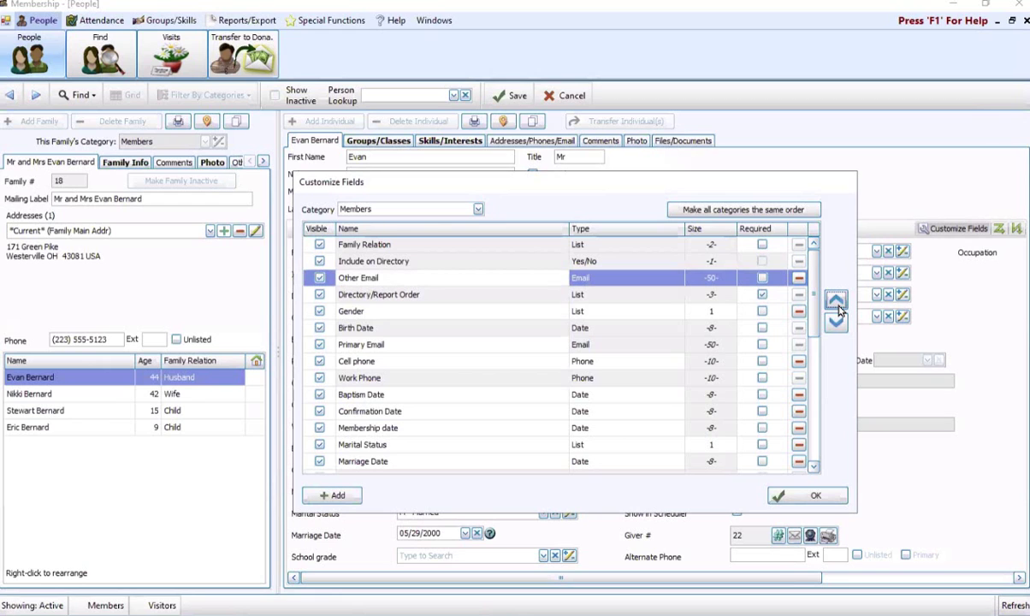
# - Look through the Members field list around Marital Status and review the available categories, keeping Members
pyautogui.scroll(-3, 411, 287)
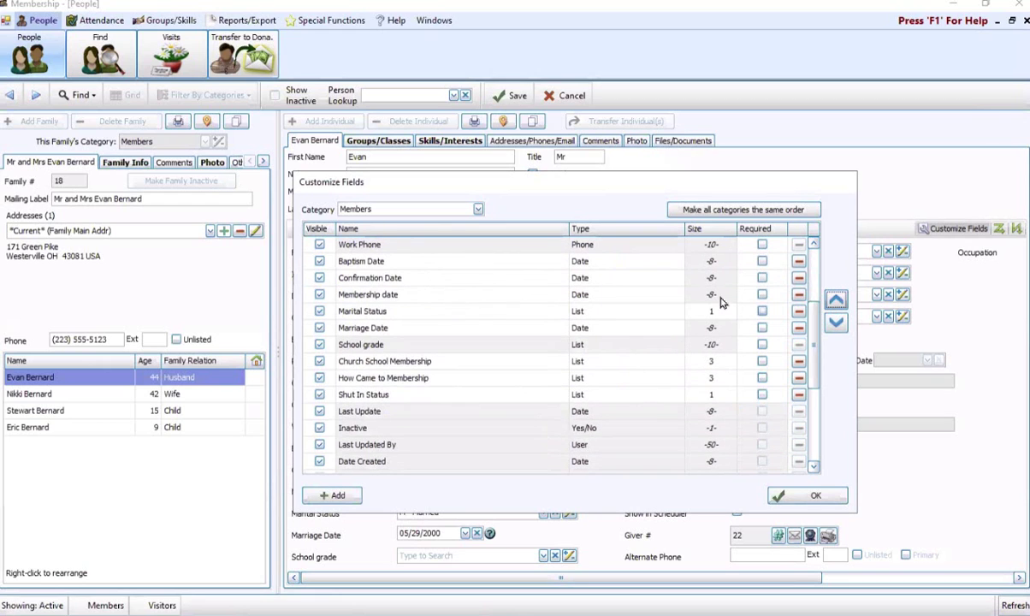
pyautogui.scroll(-1, 393, 252)
pyautogui.click(392, 261)
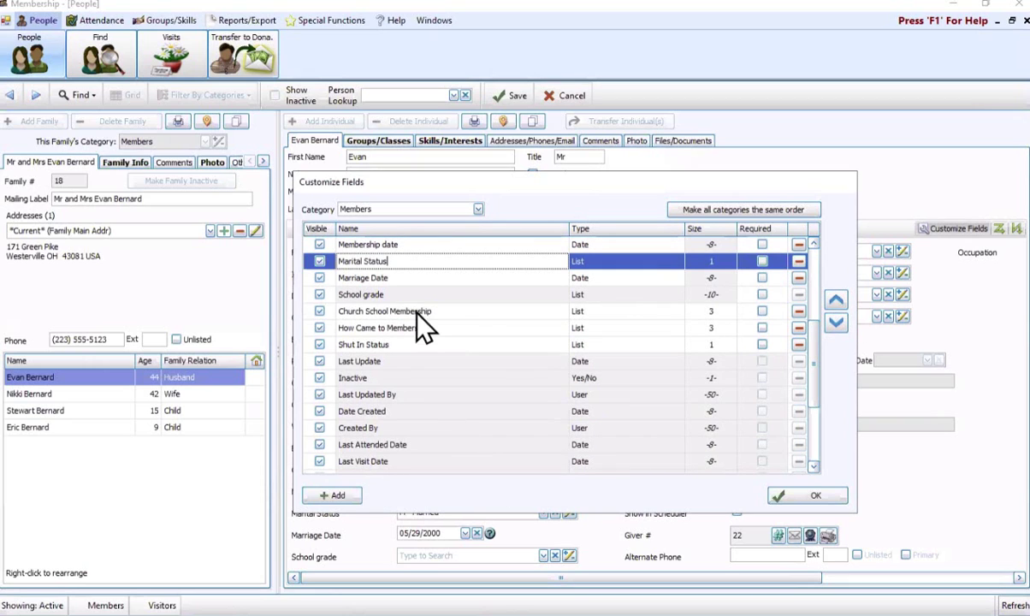
pyautogui.moveTo(814, 364); pyautogui.dragTo(811, 303)
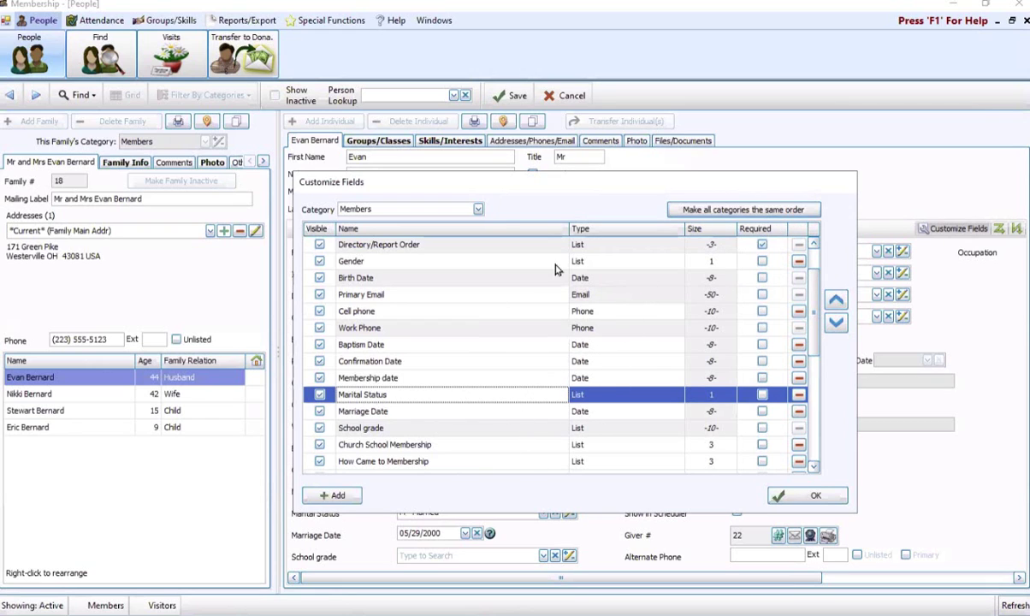
pyautogui.click(471, 209)
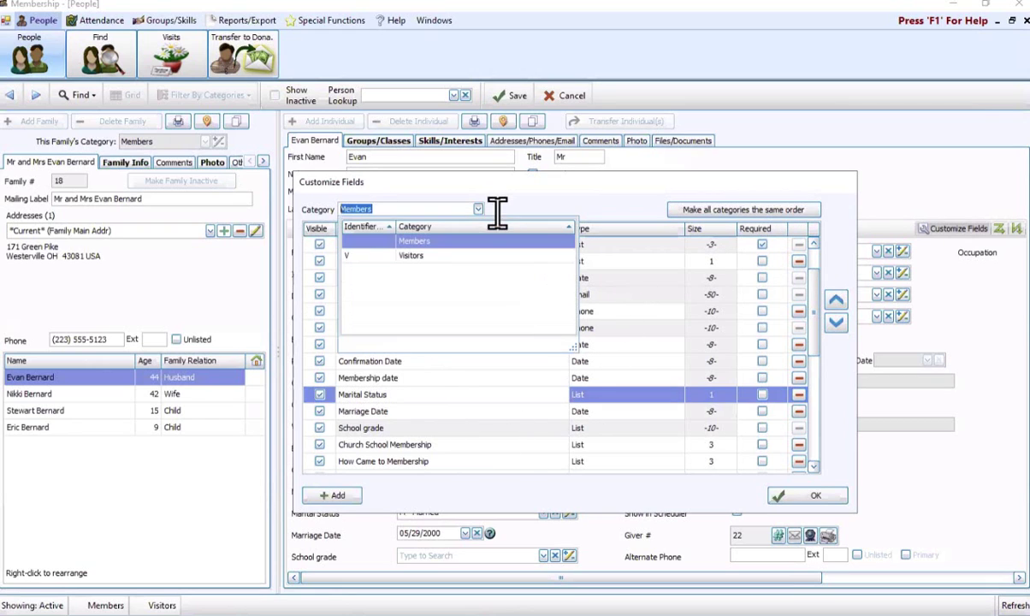
pyautogui.click(595, 191)
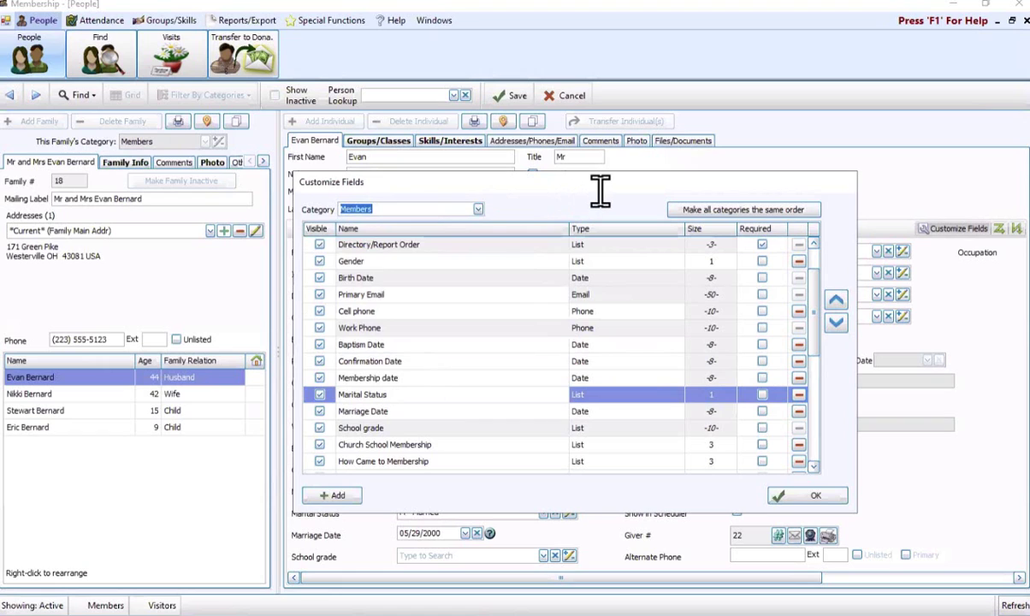